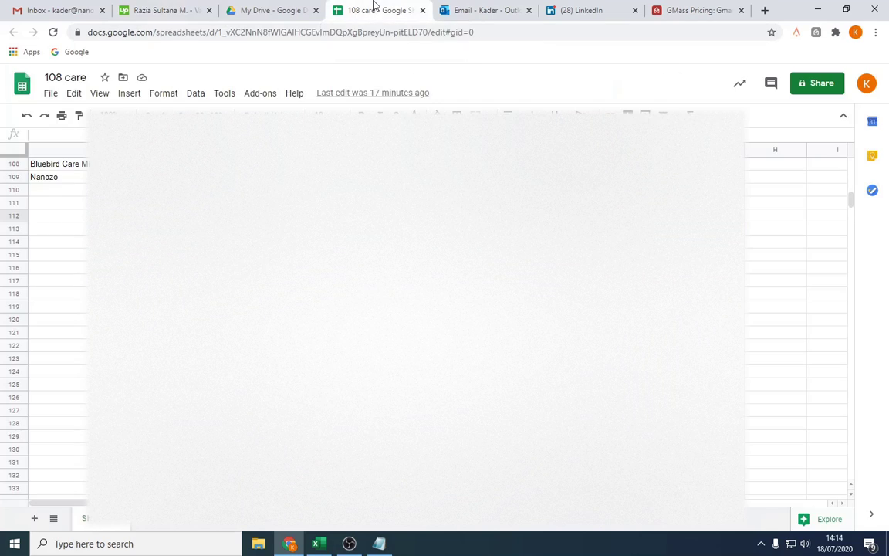
# Scroll through the 108 care lead list, briefly selecting the Nanozo row 109 and a block of leads.
pyautogui.scroll(12, 417, 324)
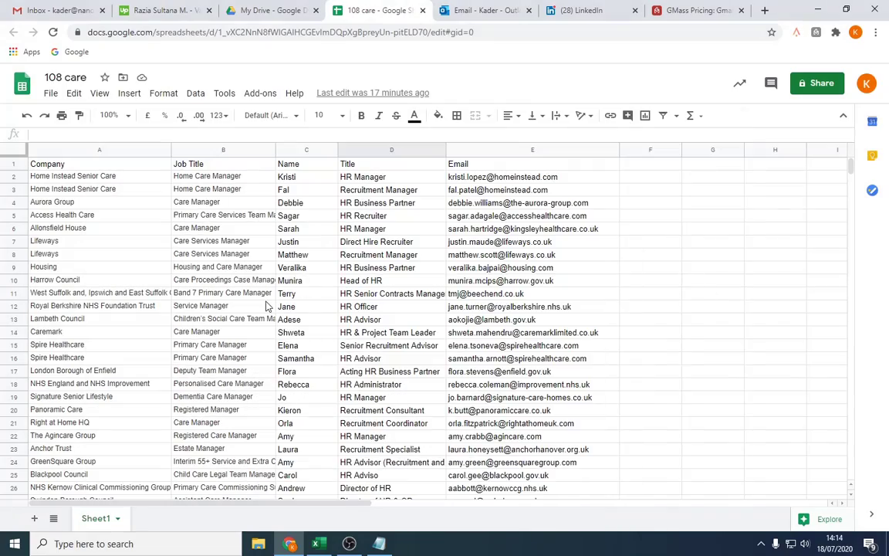
pyautogui.scroll(-12, 266, 306)
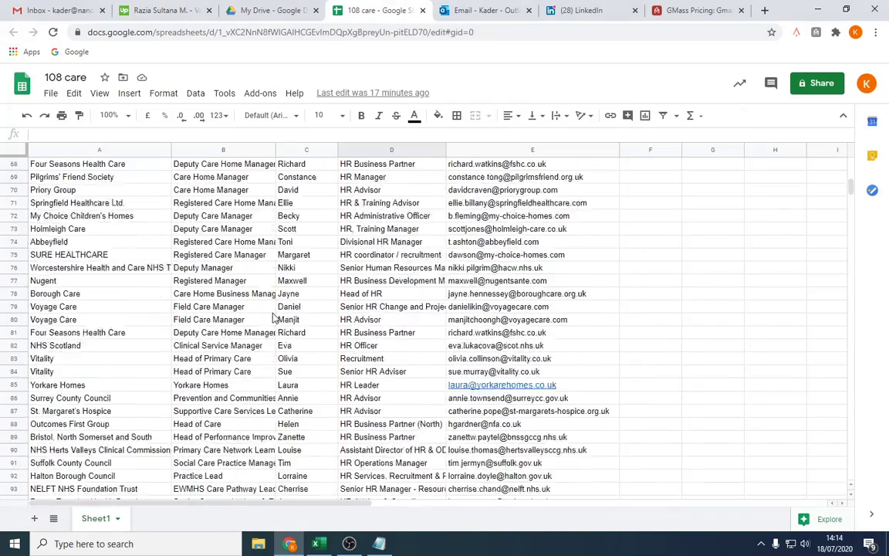
pyautogui.scroll(-5, 274, 318)
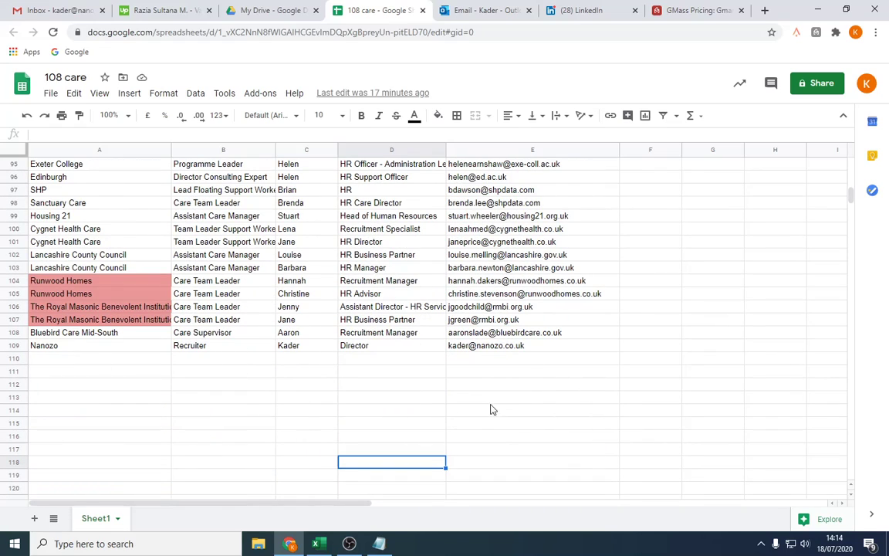
pyautogui.click(13, 345)
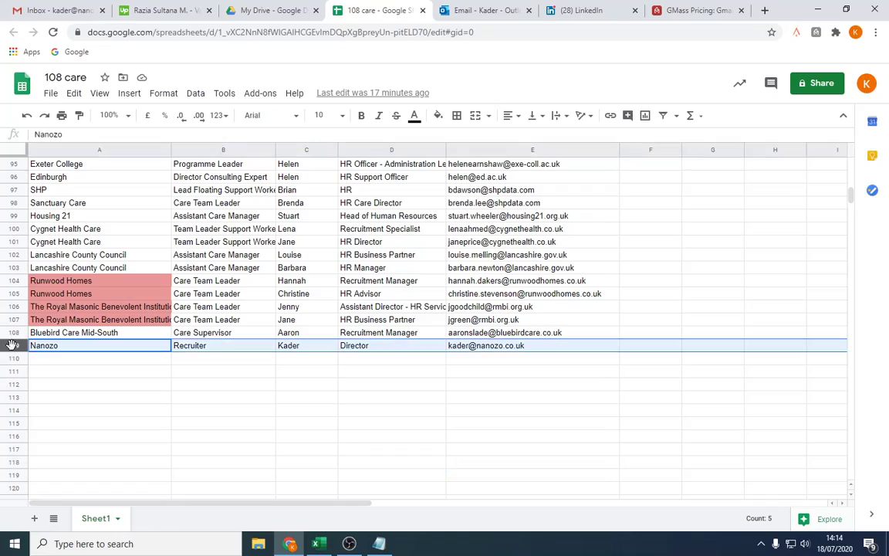
pyautogui.click(488, 414)
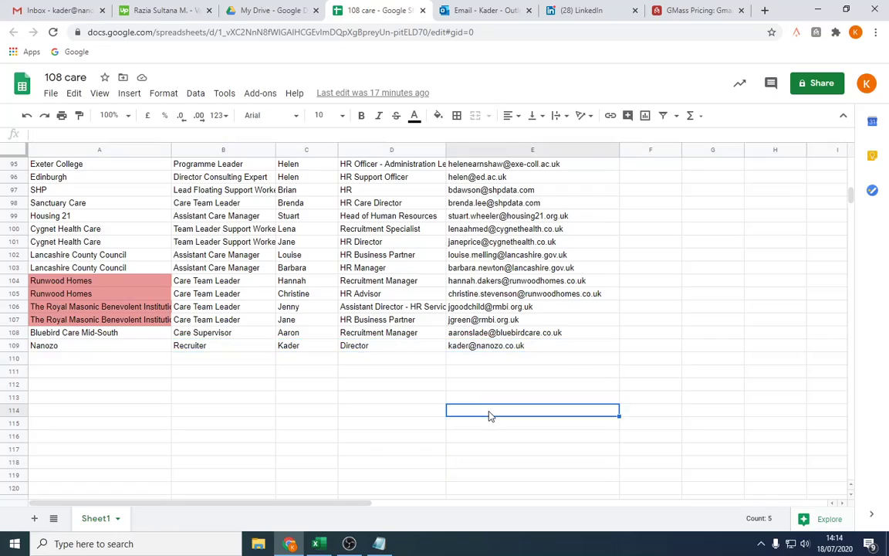
pyautogui.scroll(20, 489, 414)
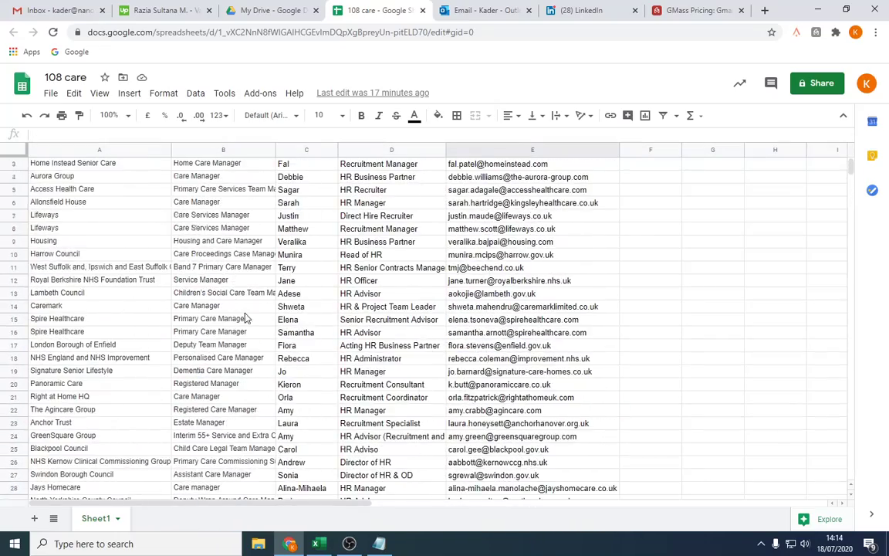
pyautogui.scroll(1, 246, 317)
pyautogui.moveTo(687, 177); pyautogui.dragTo(77, 319)
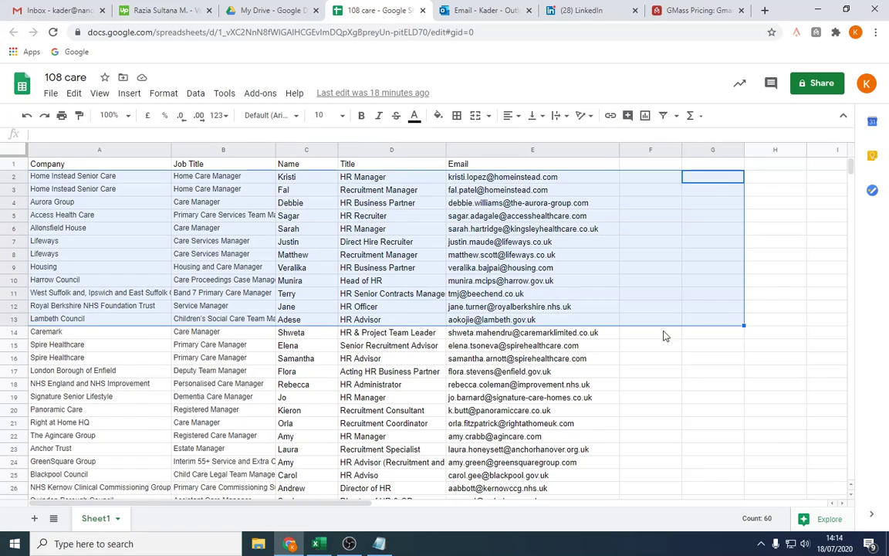
pyautogui.click(688, 386)
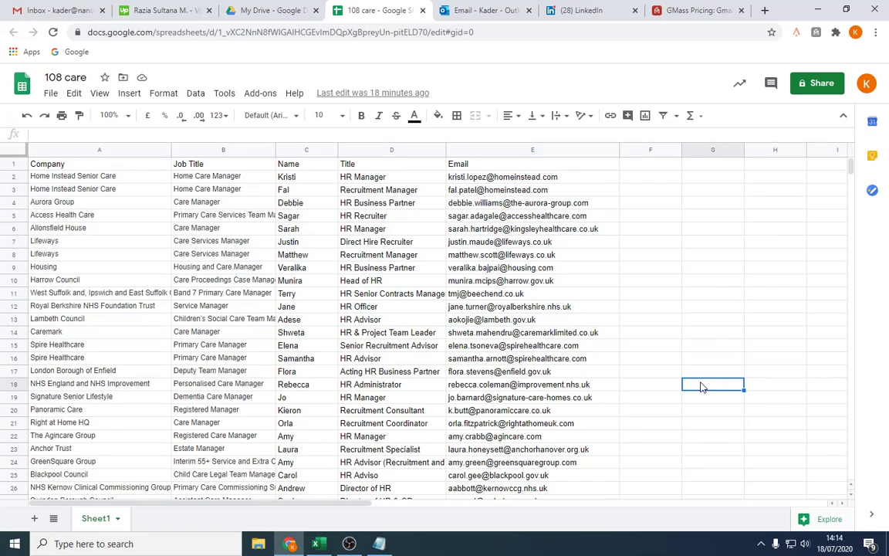
pyautogui.click(645, 255)
pyautogui.scroll(-2, 593, 265)
pyautogui.scroll(-15, 593, 265)
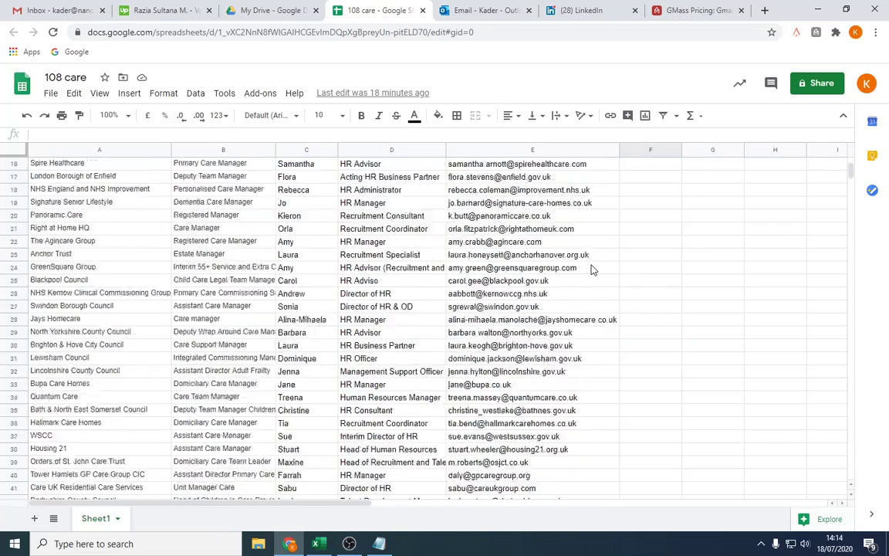
pyautogui.scroll(5, 218, 259)
pyautogui.scroll(12, 218, 260)
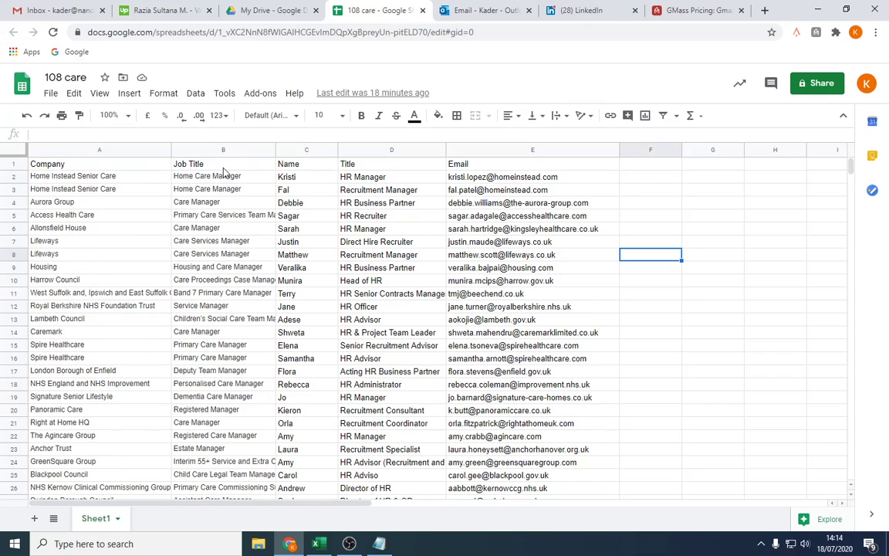
# Highlight the first and last Job Title entries, then the Name column entries.
pyautogui.moveTo(229, 166); pyautogui.dragTo(230, 423)
pyautogui.click(732, 308)
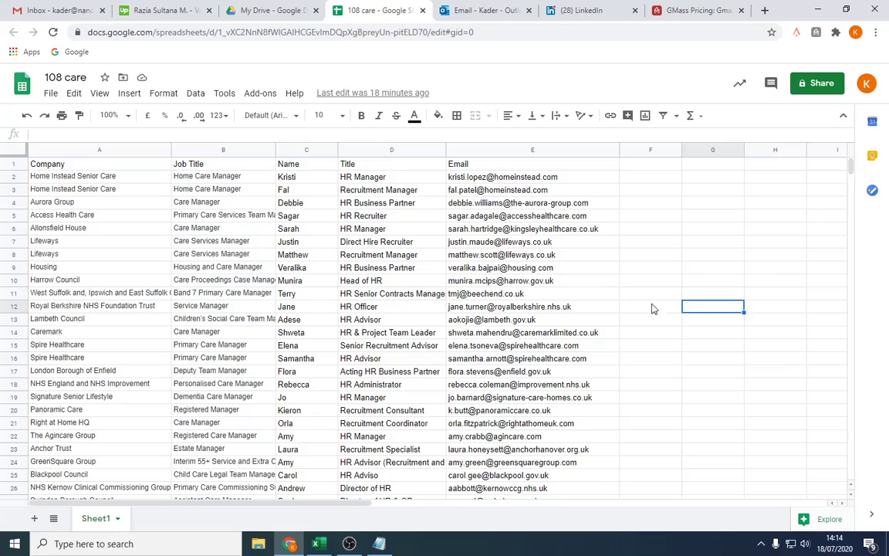
pyautogui.scroll(-20, 629, 285)
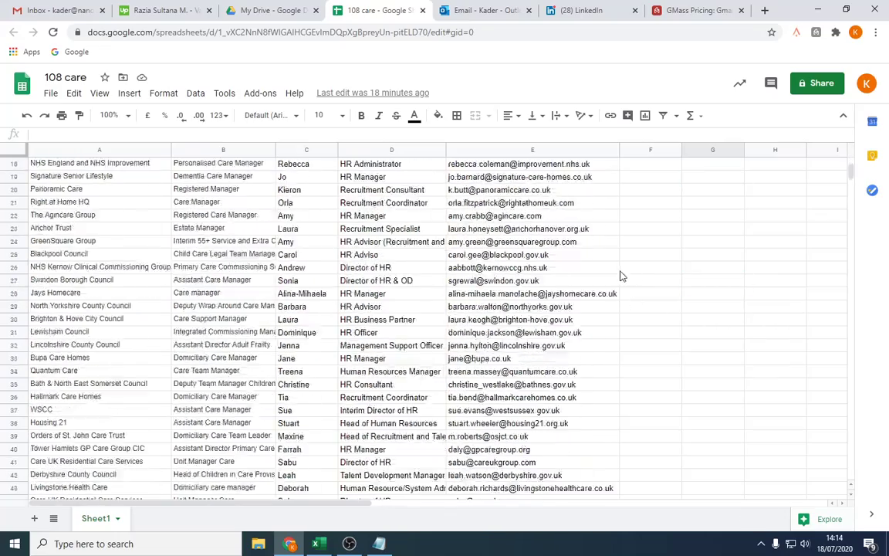
pyautogui.scroll(-10, 632, 293)
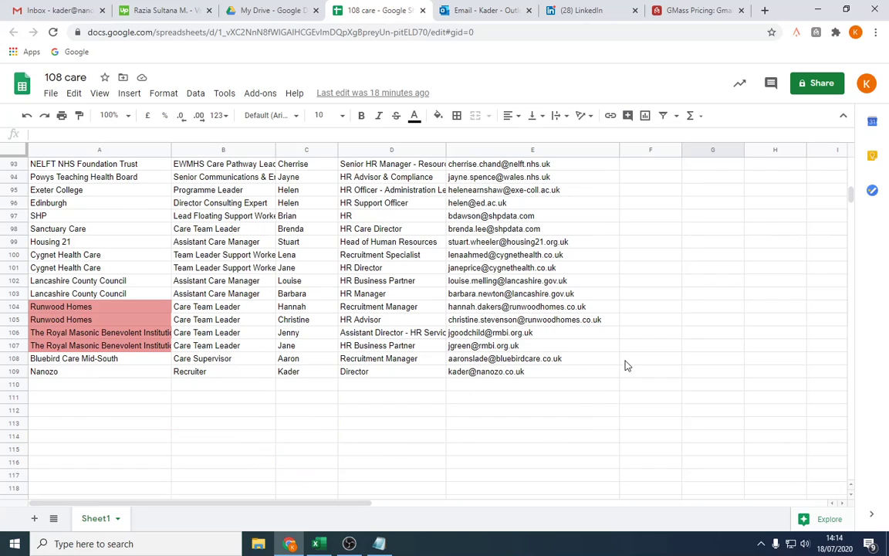
pyautogui.click(351, 461)
pyautogui.moveTo(210, 421); pyautogui.dragTo(173, 176)
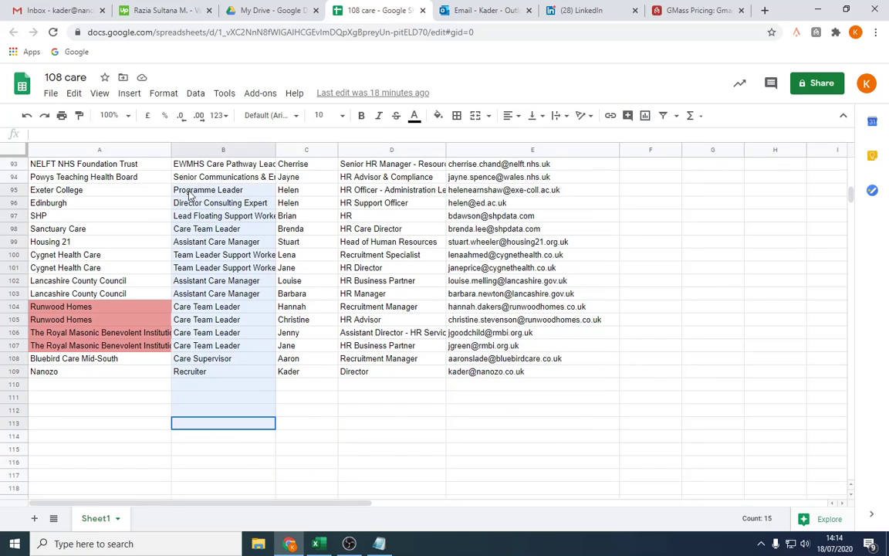
pyautogui.click(85, 436)
pyautogui.moveTo(313, 413); pyautogui.dragTo(306, 168)
pyautogui.click(436, 421)
# Highlight the Title entries for the first leads and the company names in column A.
pyautogui.scroll(10, 417, 424)
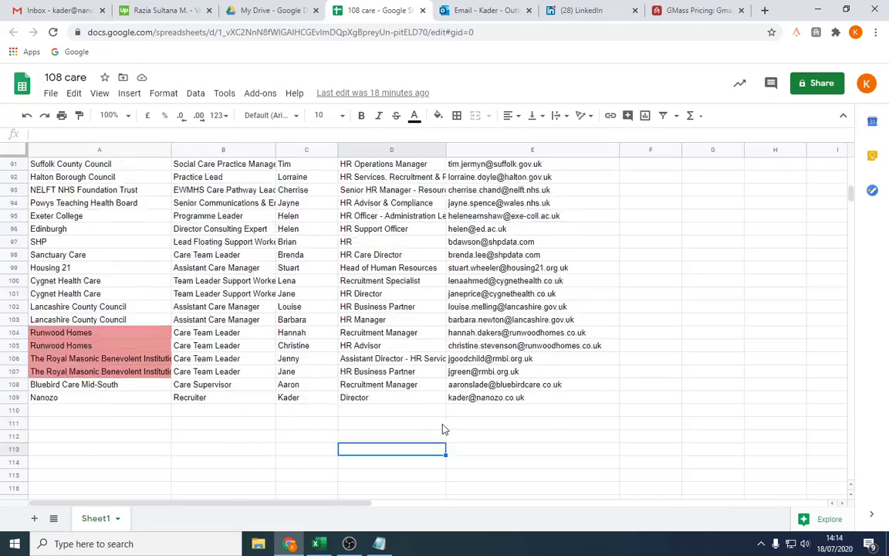
pyautogui.scroll(13, 413, 429)
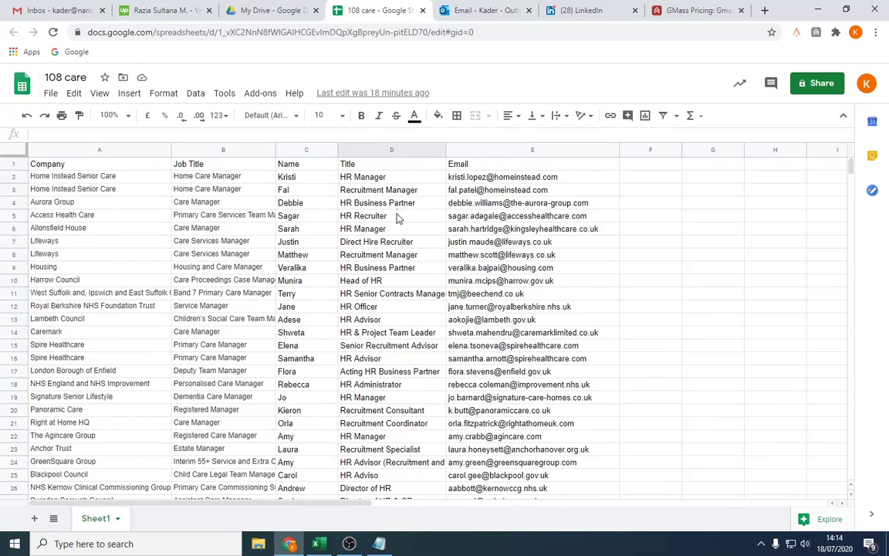
pyautogui.moveTo(390, 181); pyautogui.dragTo(407, 410)
pyautogui.click(775, 307)
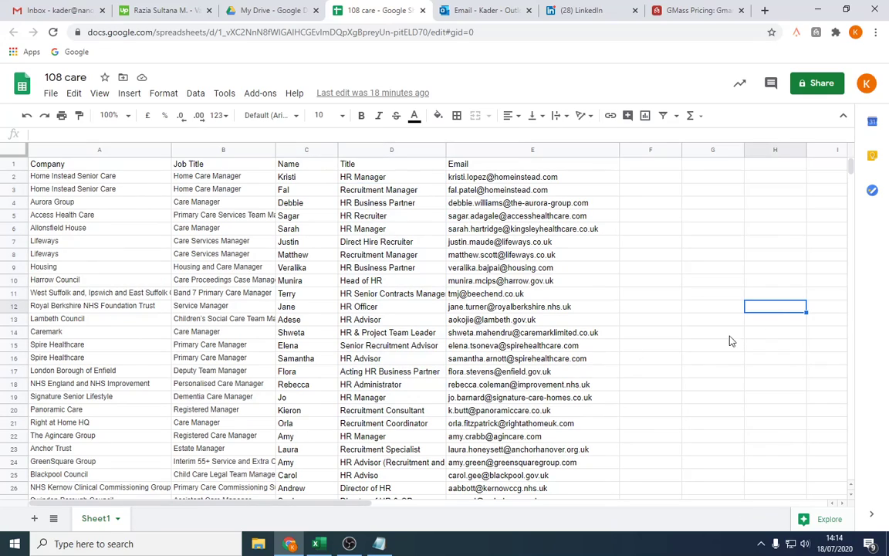
pyautogui.scroll(-11, 394, 358)
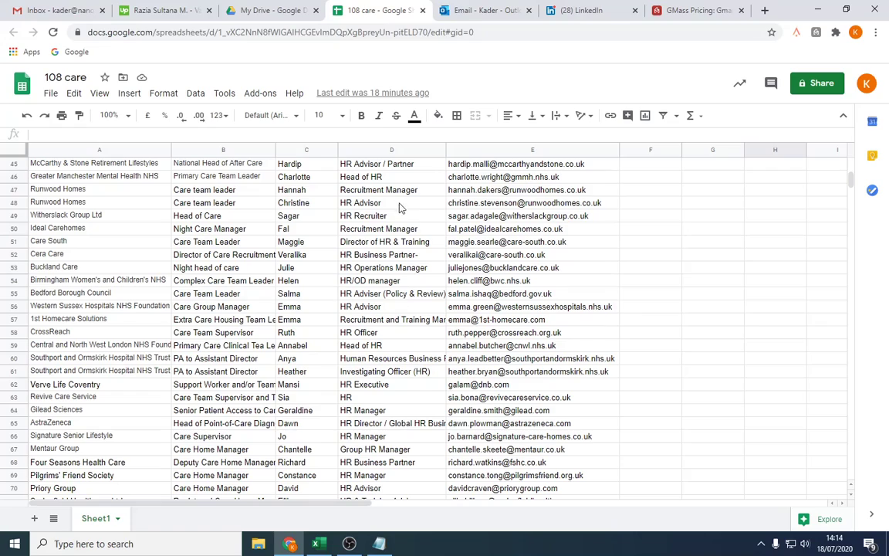
pyautogui.moveTo(110, 189); pyautogui.dragTo(77, 360)
pyautogui.click(648, 318)
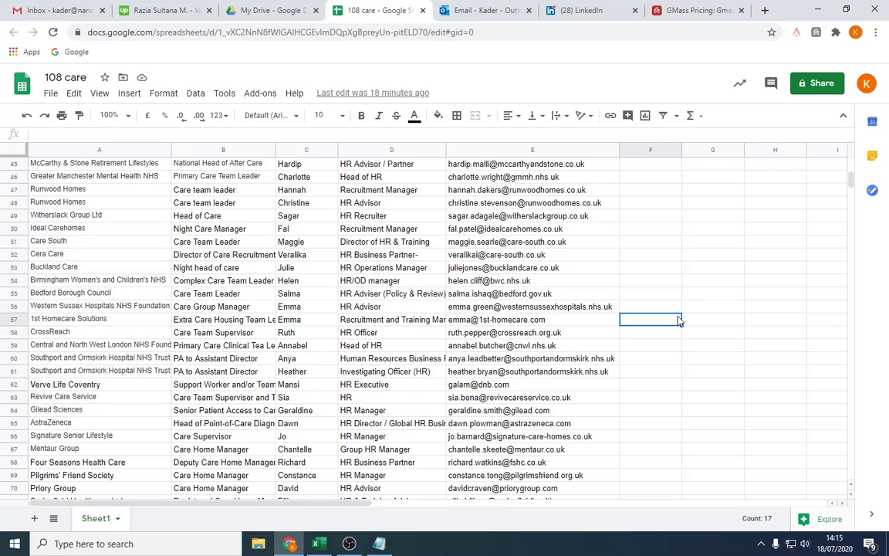
pyautogui.scroll(5, 670, 342)
pyautogui.scroll(8, 670, 343)
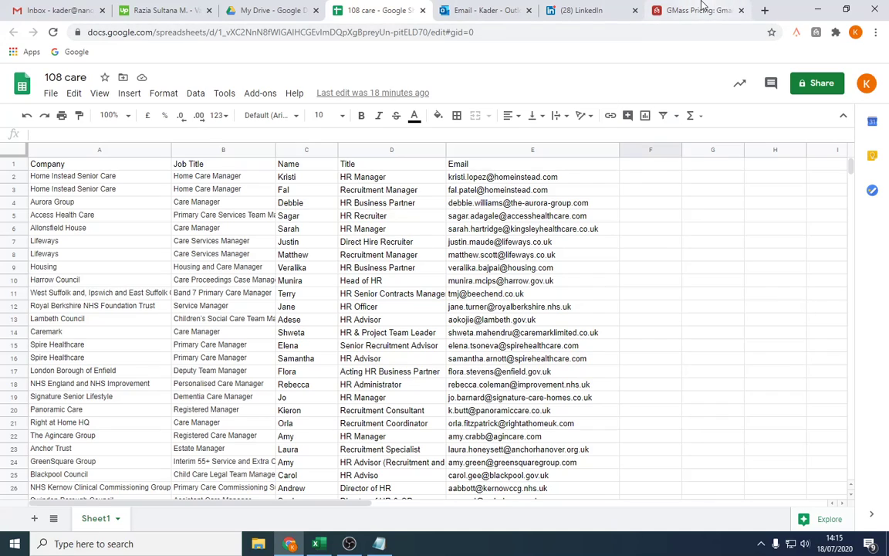
pyautogui.click(89, 10)
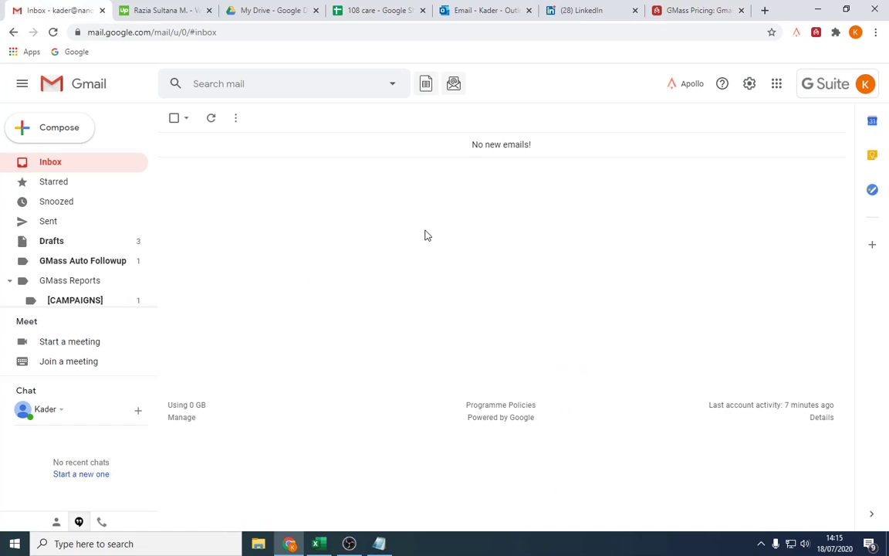
pyautogui.click(701, 11)
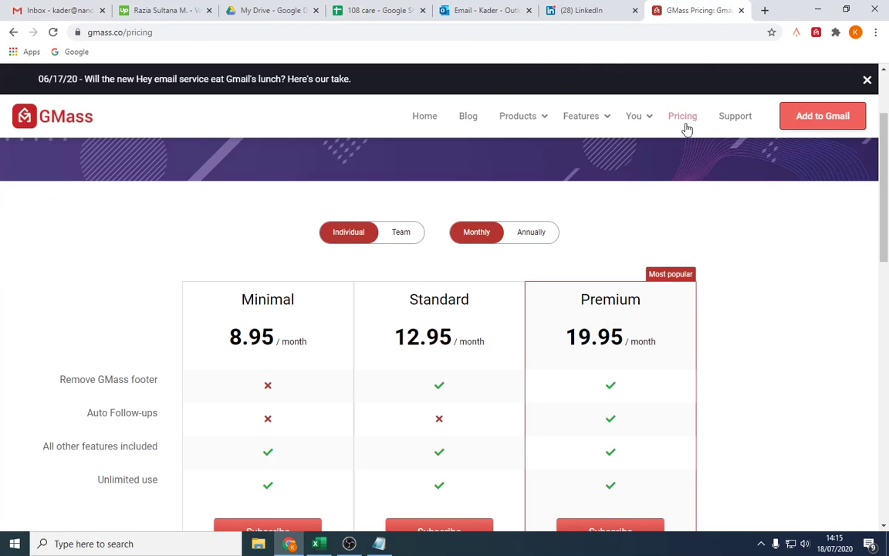
pyautogui.scroll(2, 115, 145)
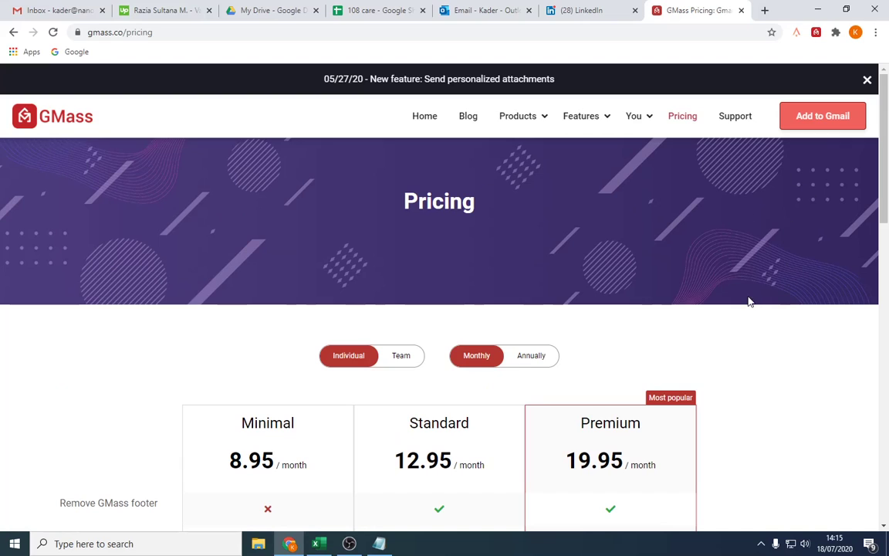
pyautogui.scroll(-3, 747, 302)
pyautogui.moveTo(554, 189); pyautogui.dragTo(726, 264)
pyautogui.click(726, 264)
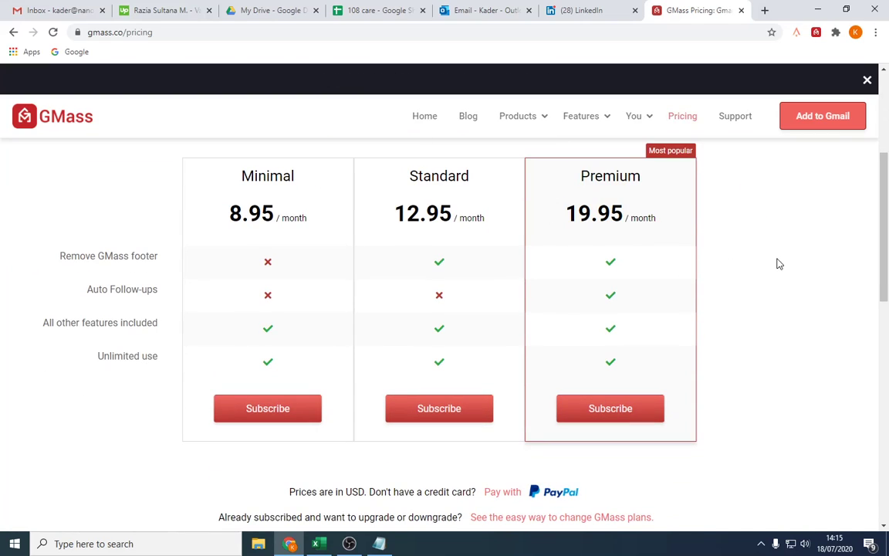
pyautogui.scroll(-3, 747, 411)
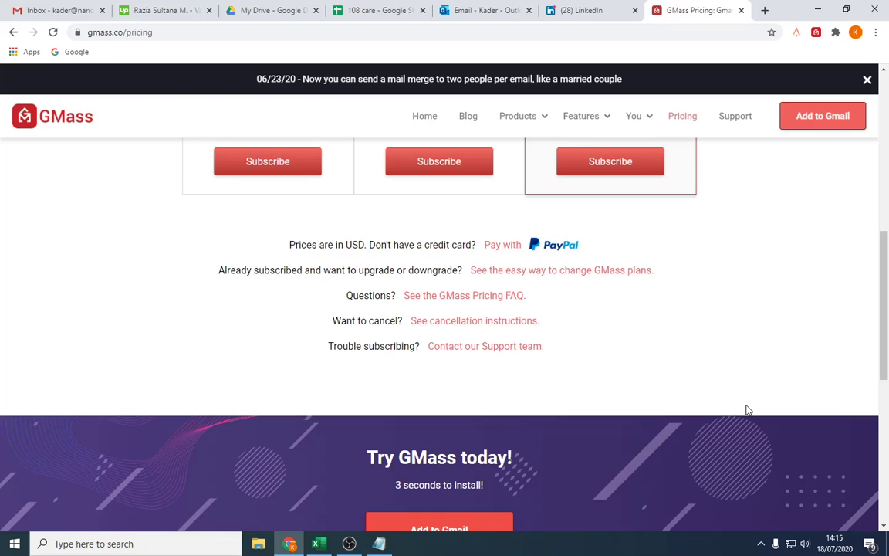
pyautogui.scroll(6, 746, 410)
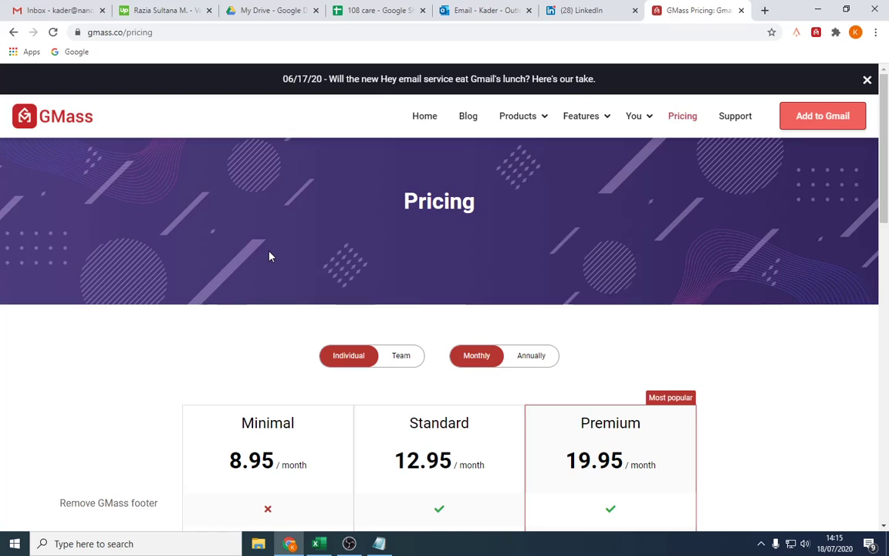
pyautogui.click(60, 9)
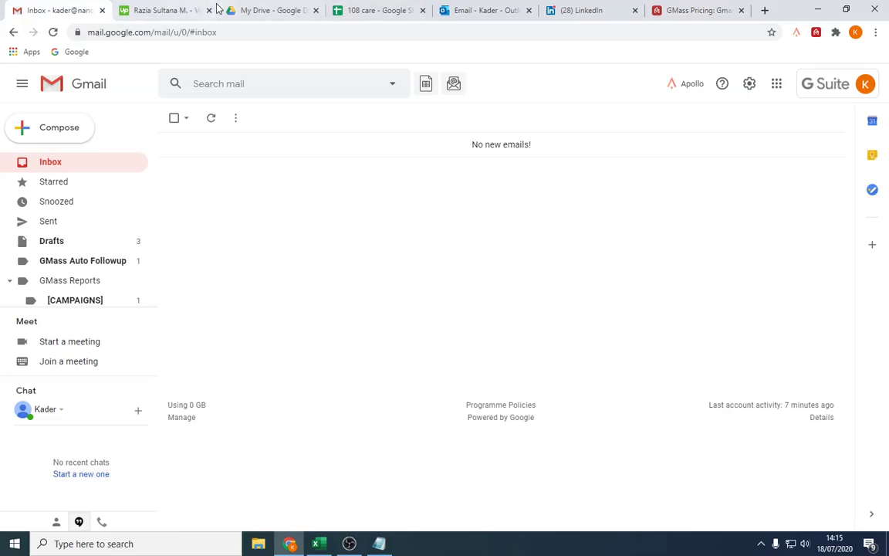
# Glance over the 108 care spreadsheet, then return to the Gmail inbox.
pyautogui.click(272, 10)
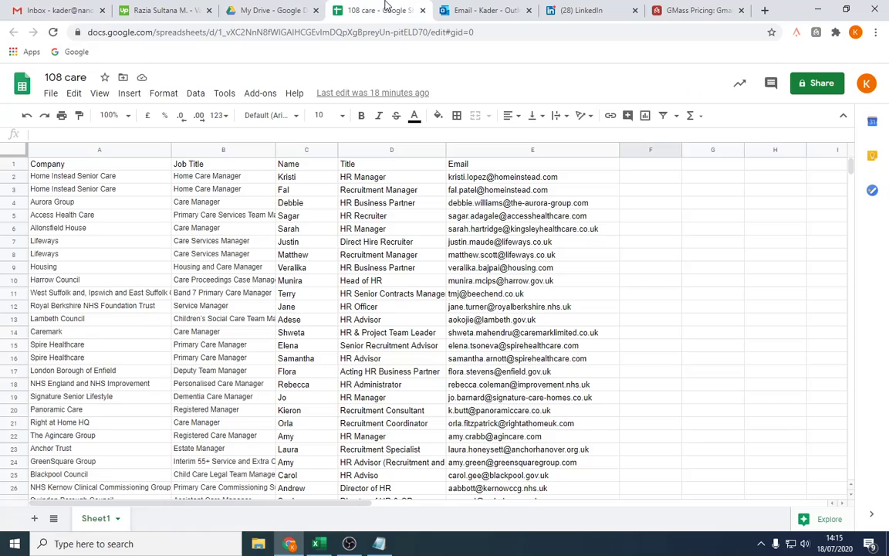
pyautogui.scroll(-14, 447, 272)
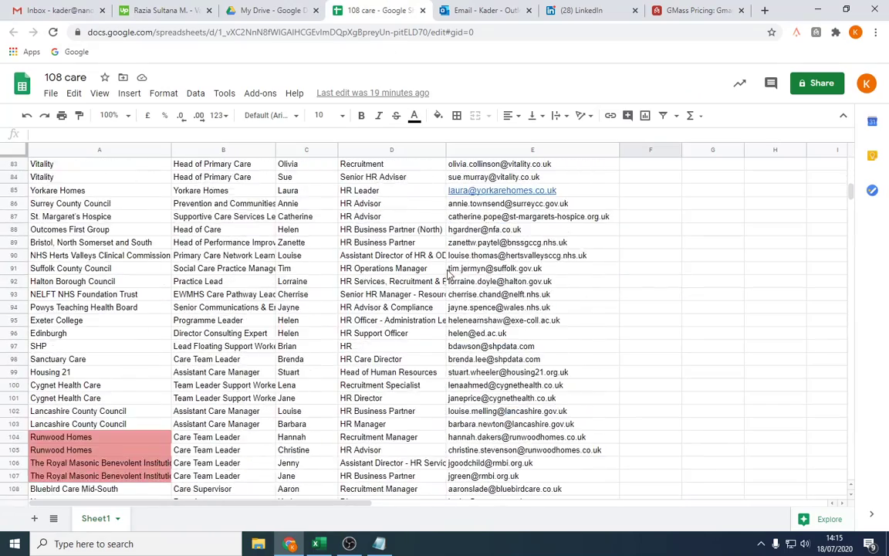
pyautogui.scroll(-3, 447, 272)
pyautogui.click(59, 10)
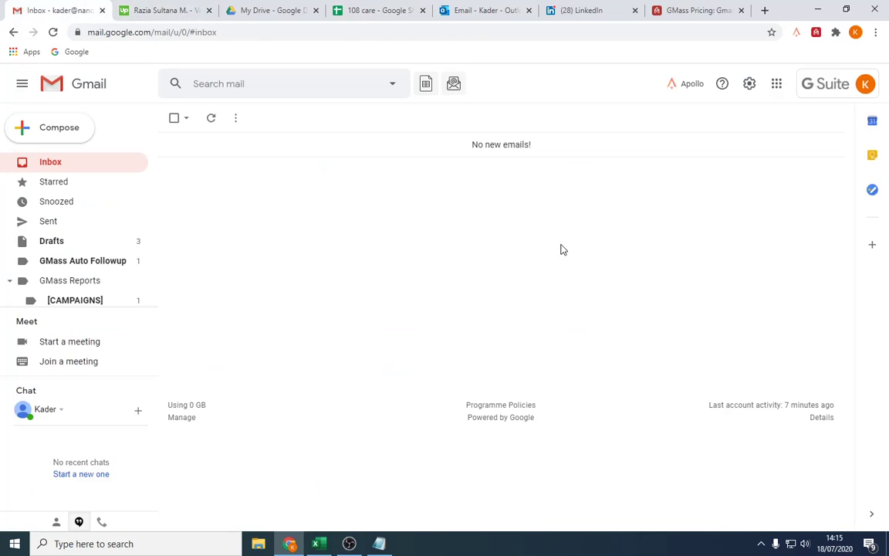
# Connect the '108 care' spreadsheet as the GMass recipient list, creating a 102-recipient draft.
pyautogui.click(426, 85)
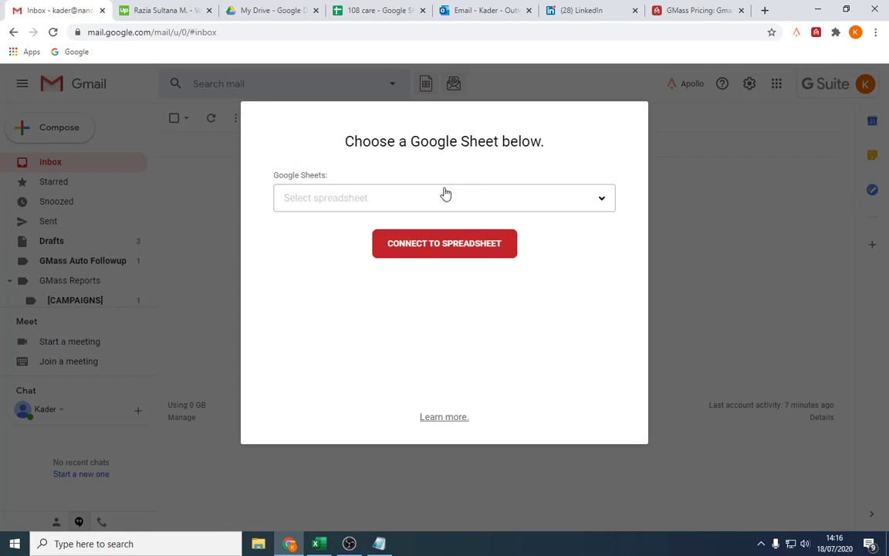
pyautogui.click(442, 199)
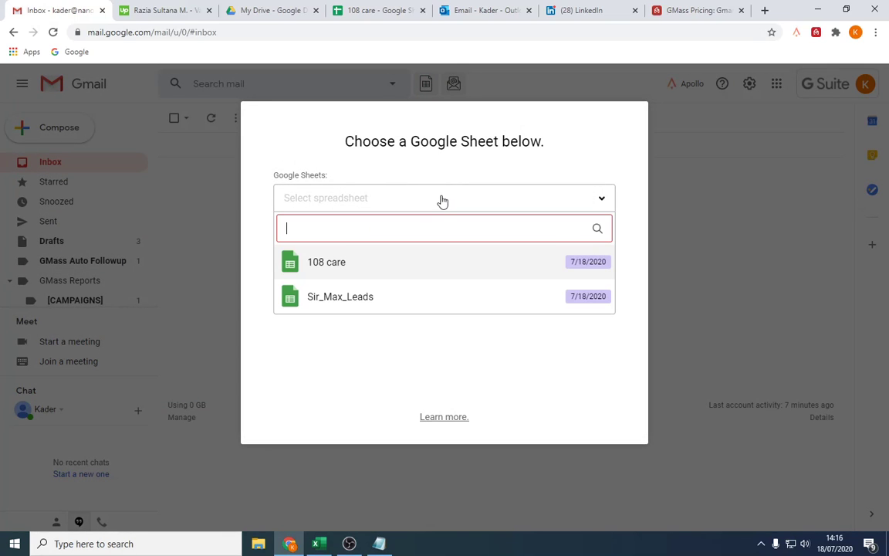
pyautogui.click(328, 263)
pyautogui.click(426, 298)
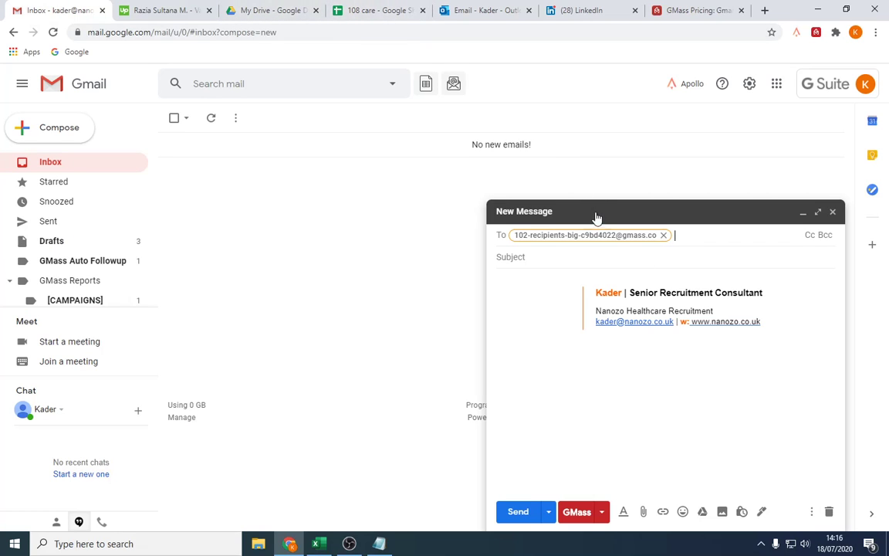
# Copy the GMass Job Title personalization field and paste {Job Title} into the draft's subject line.
pyautogui.click(365, 10)
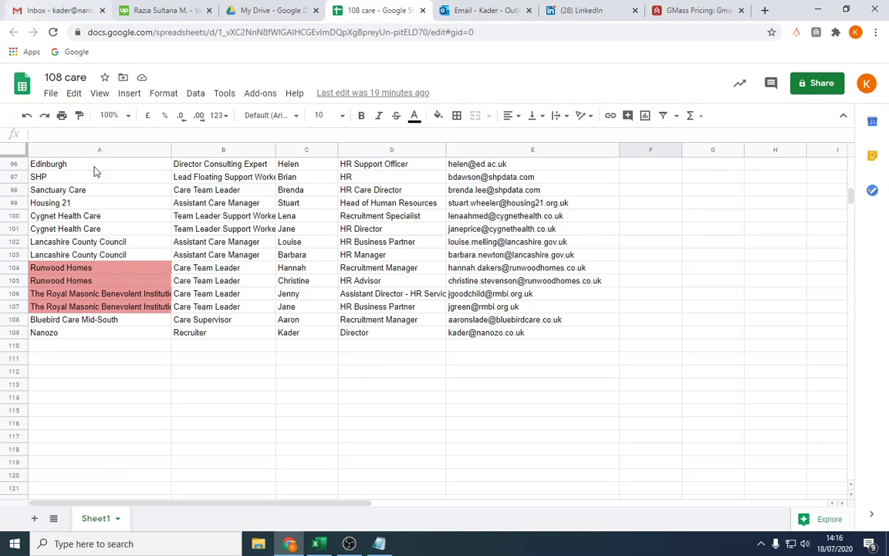
pyautogui.click(78, 6)
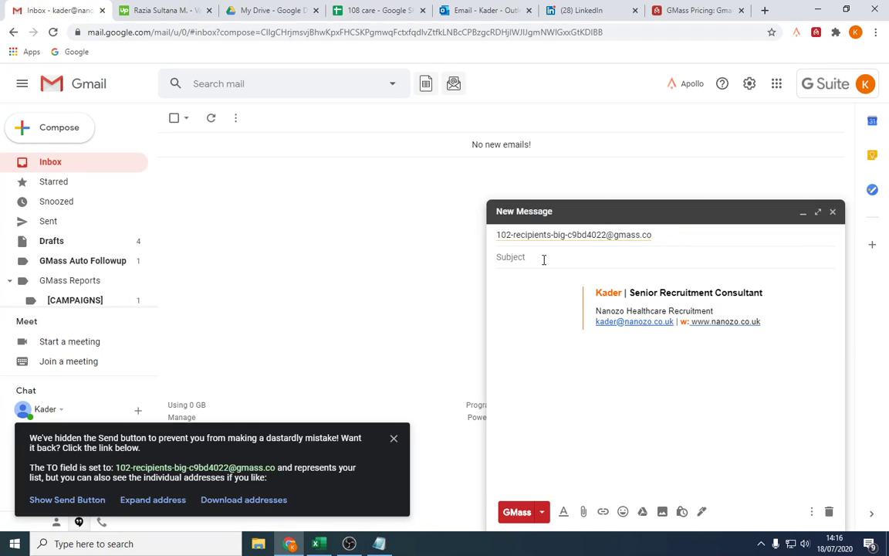
pyautogui.click(542, 512)
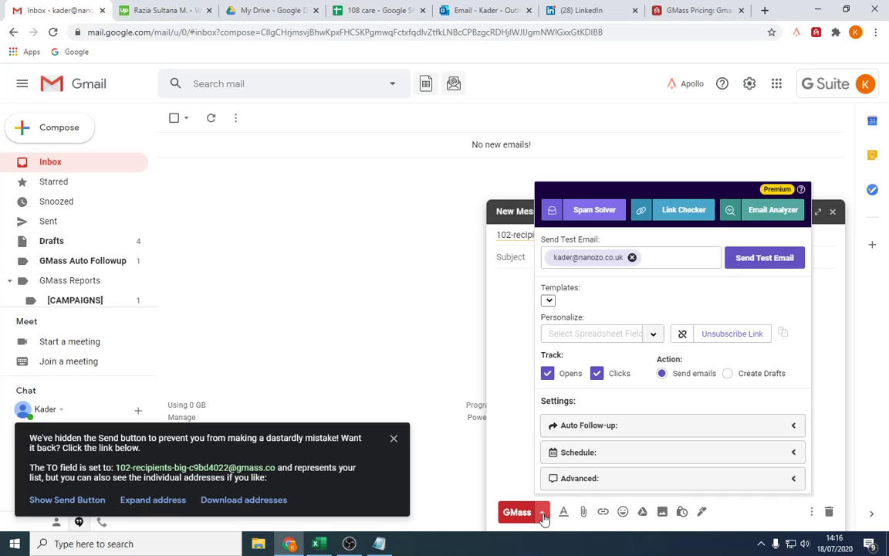
pyautogui.click(653, 337)
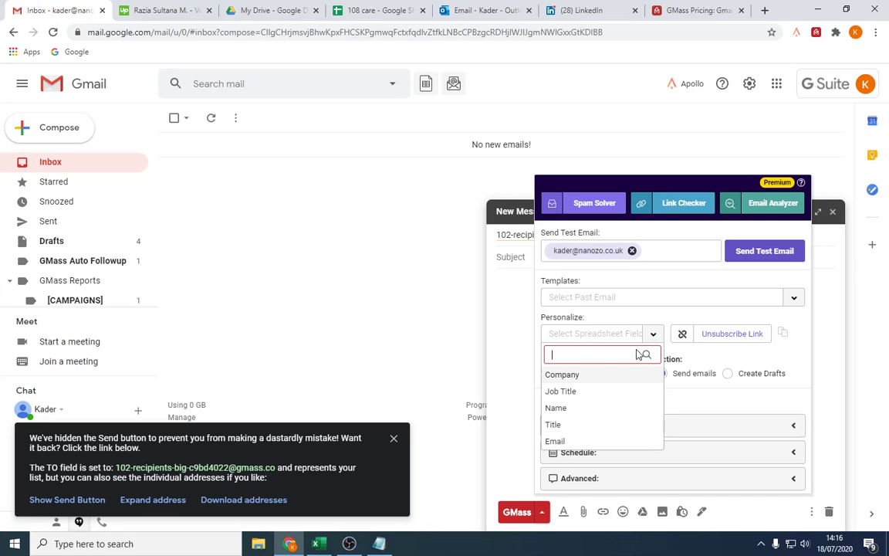
pyautogui.click(576, 392)
pyautogui.click(515, 256)
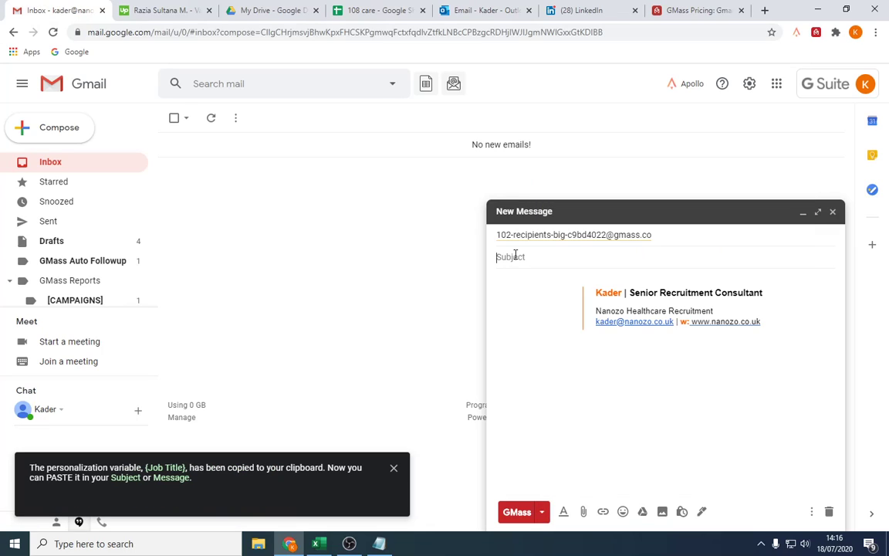
pyautogui.hotkey('ctrl', 'v')
pyautogui.moveTo(551, 260); pyautogui.dragTo(498, 259)
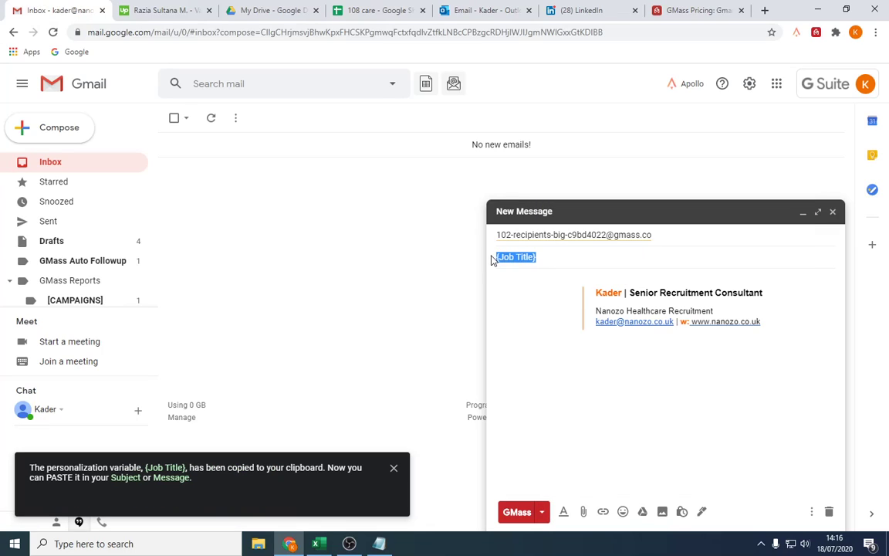
# Copy the whole introduction email from Notepad and paste it into the Gmail draft body.
pyautogui.click(379, 544)
pyautogui.moveTo(452, 369); pyautogui.dragTo(256, 146)
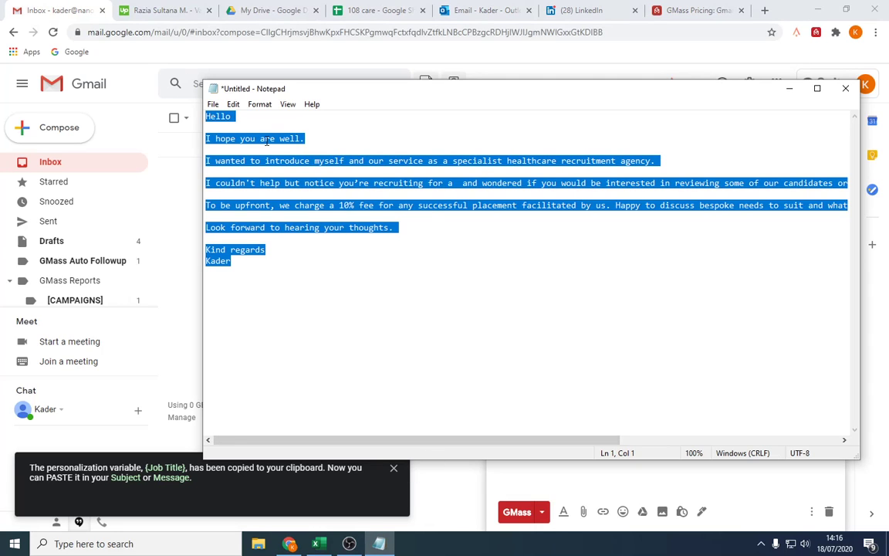
pyautogui.rightClick(246, 127)
pyautogui.click(272, 164)
pyautogui.click(156, 29)
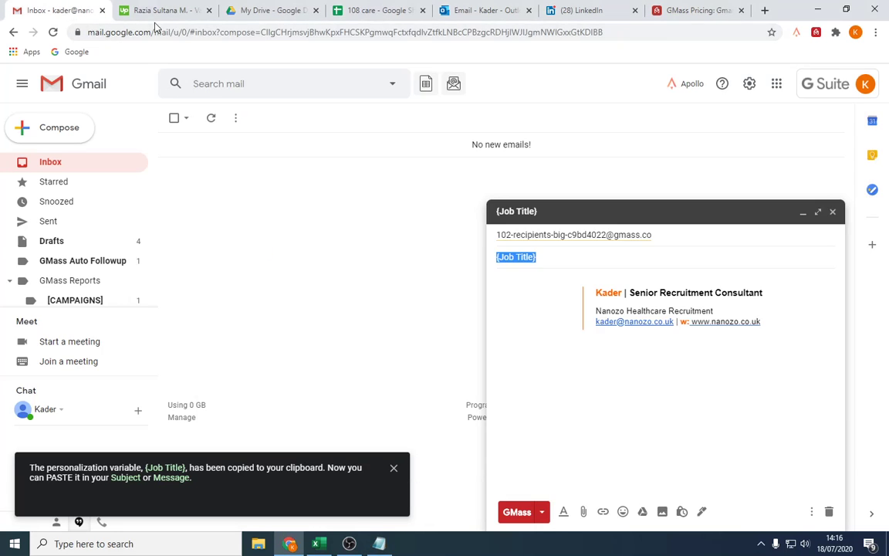
pyautogui.click(526, 275)
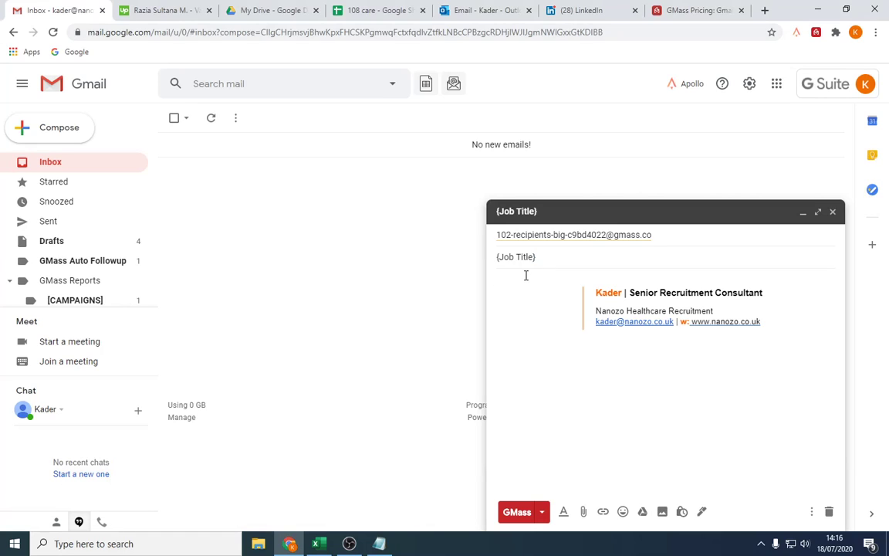
pyautogui.hotkey('ctrl', 'v')
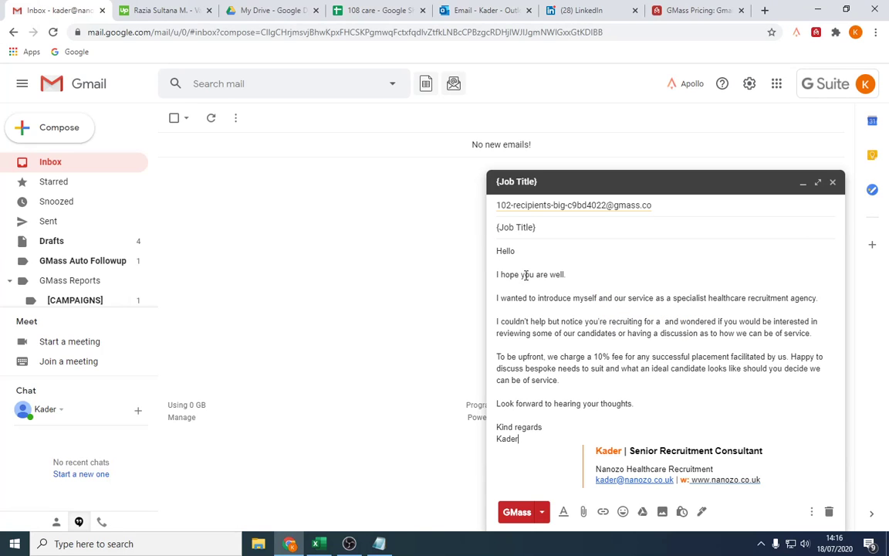
pyautogui.click(521, 250)
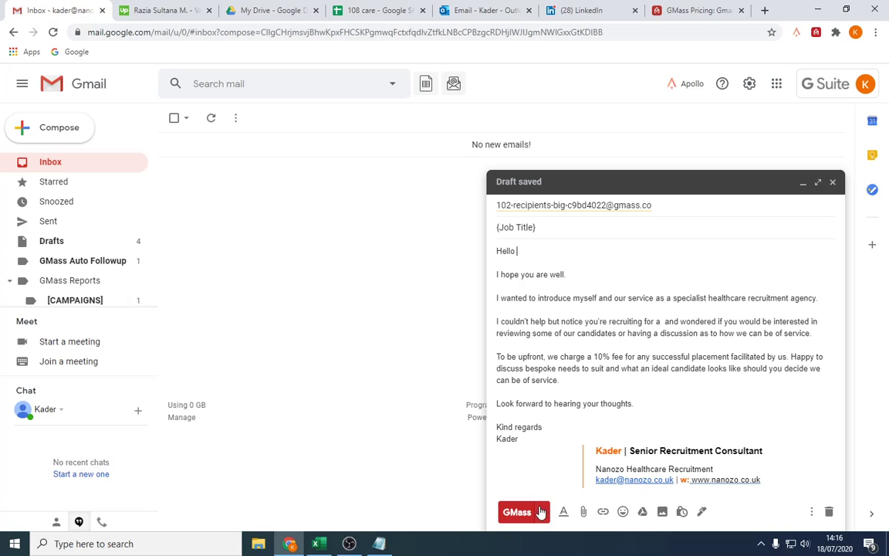
# Insert the GMass {Name} field after 'Hello' in the email body.
pyautogui.click(316, 544)
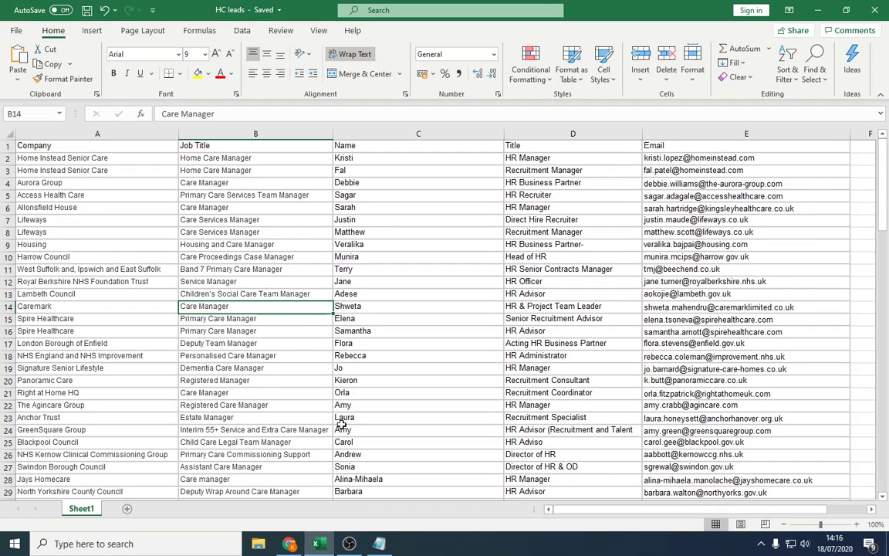
pyautogui.moveTo(343, 429); pyautogui.dragTo(362, 146)
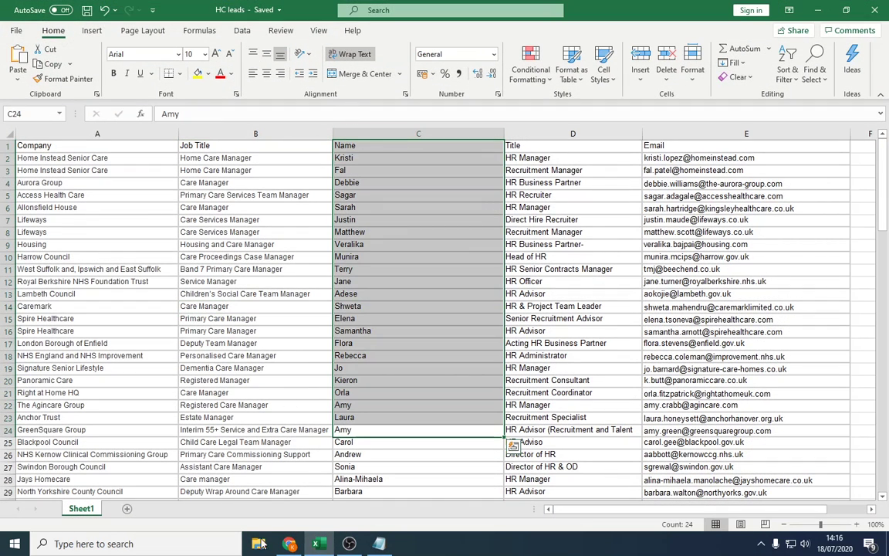
pyautogui.click(290, 543)
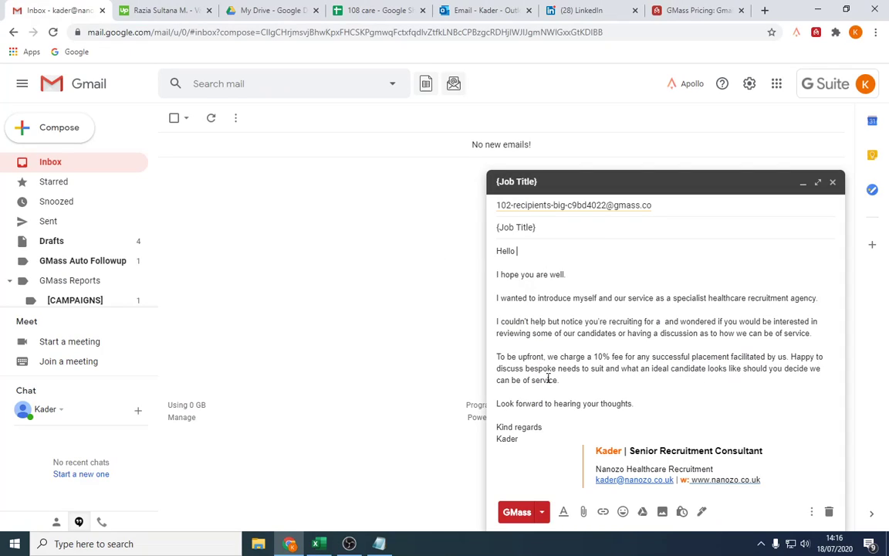
pyautogui.click(542, 511)
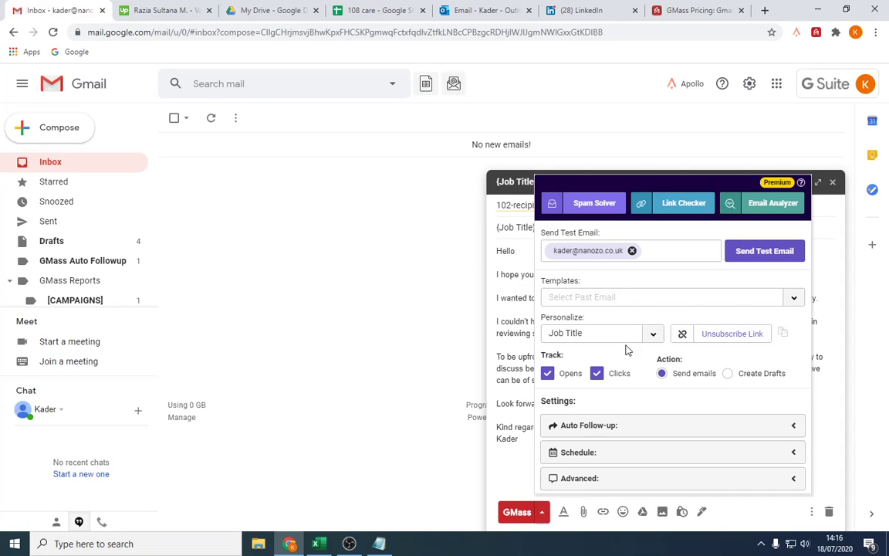
pyautogui.click(653, 333)
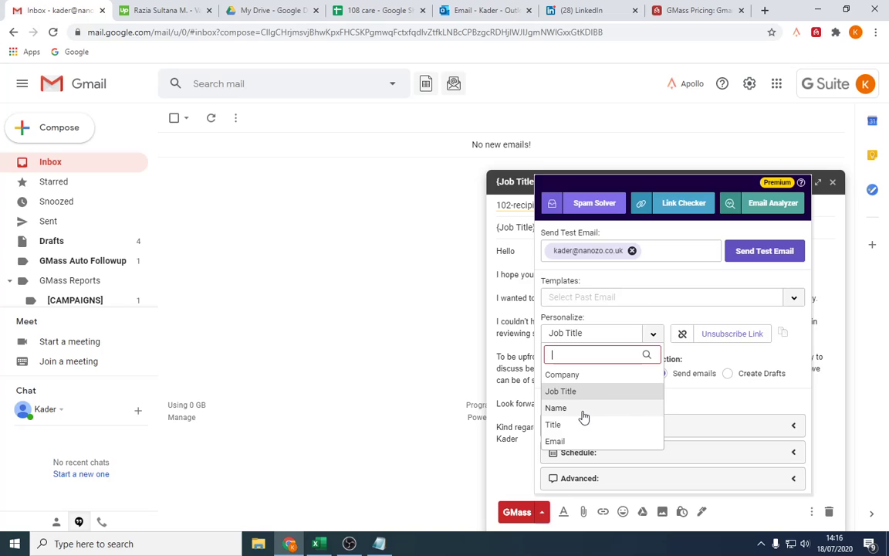
pyautogui.click(557, 407)
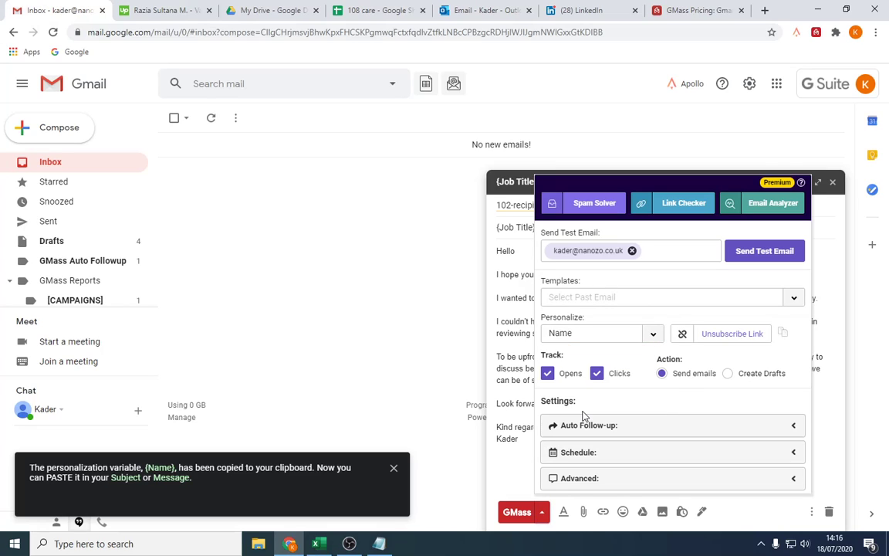
pyautogui.click(520, 250)
pyautogui.hotkey('ctrl', 'v')
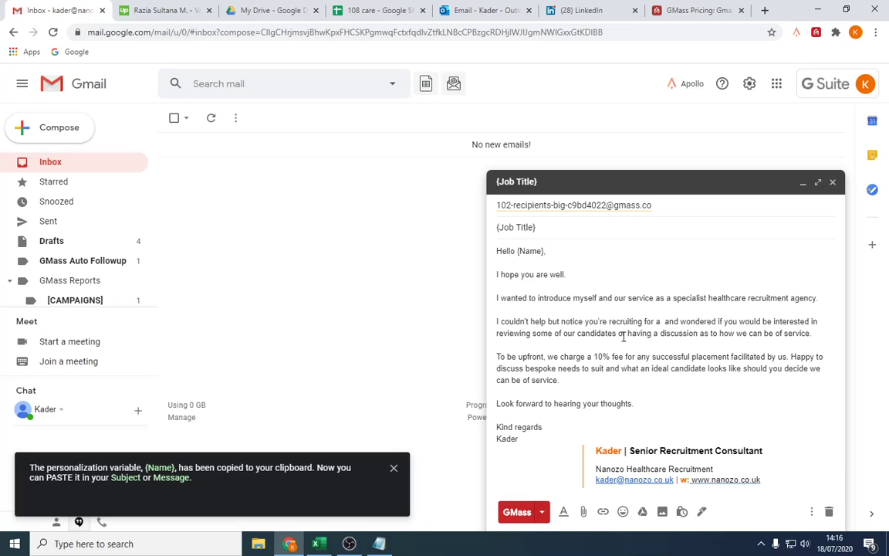
# Insert the GMass {Job Title} field after 'recruiting for a' in the body.
pyautogui.moveTo(562, 296); pyautogui.dragTo(716, 404)
pyautogui.click(717, 403)
pyautogui.click(541, 511)
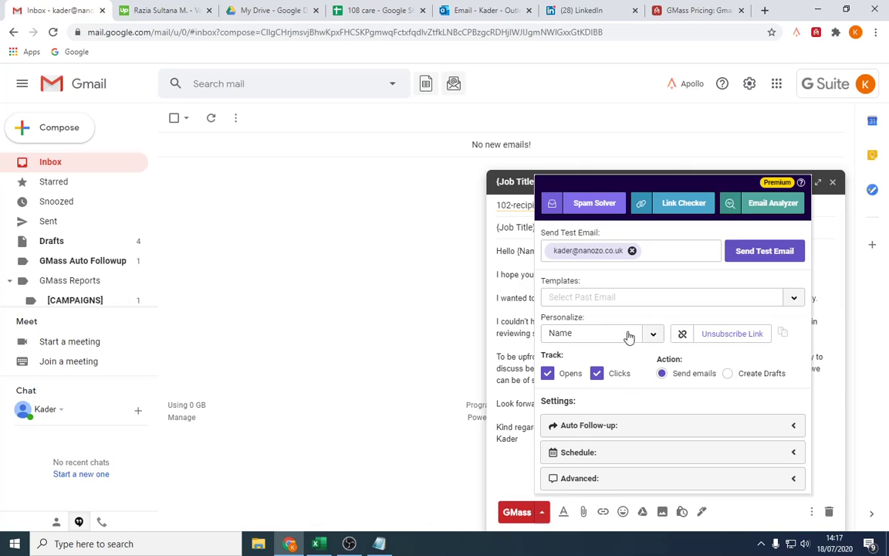
pyautogui.click(653, 335)
pyautogui.click(585, 392)
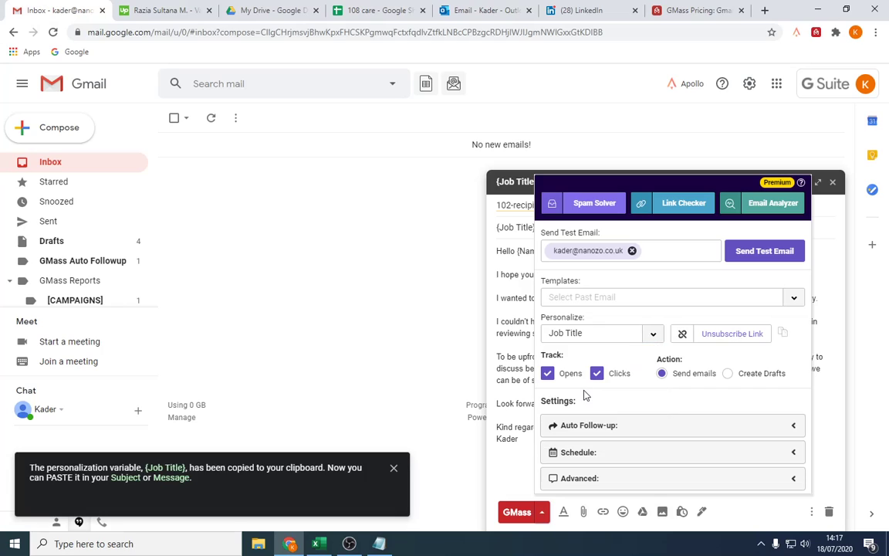
pyautogui.click(509, 359)
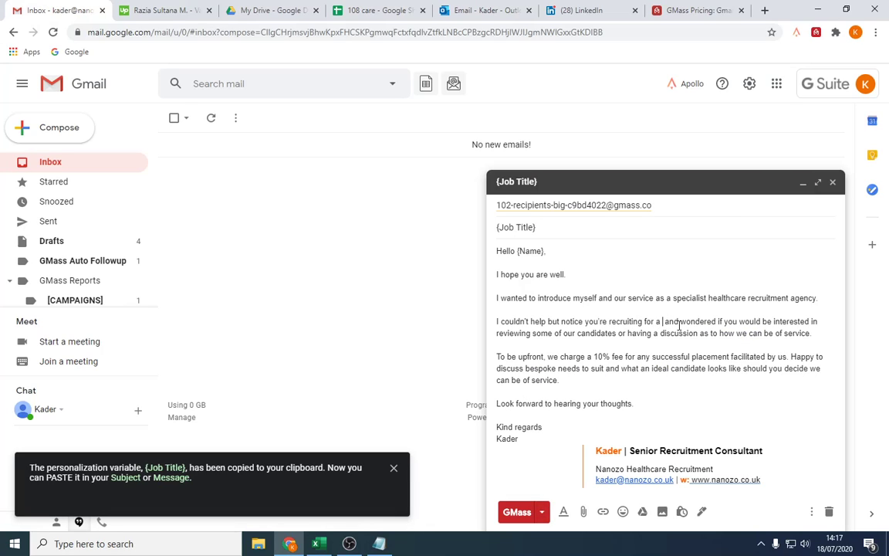
pyautogui.hotkey('ctrl', 'v')
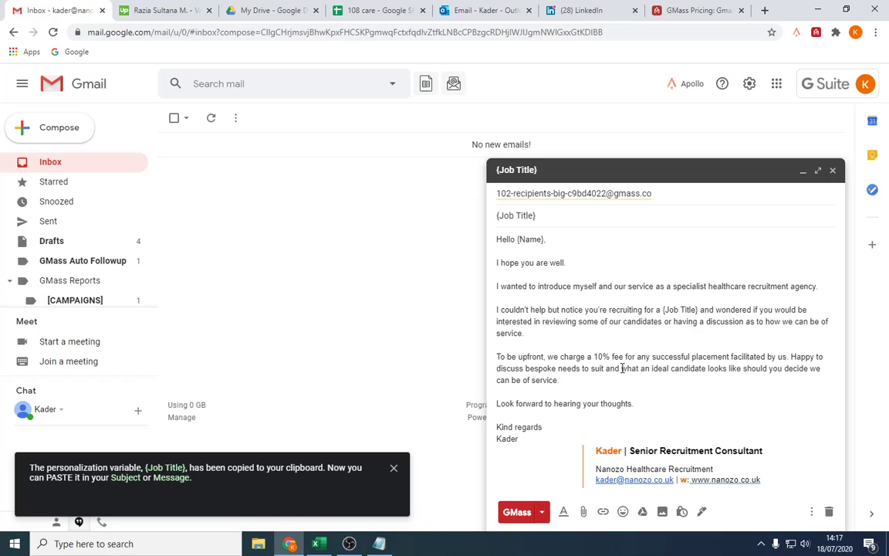
# Check the Nanozo test row 109's Recruiter job title and first name, then return to the draft.
pyautogui.click(315, 543)
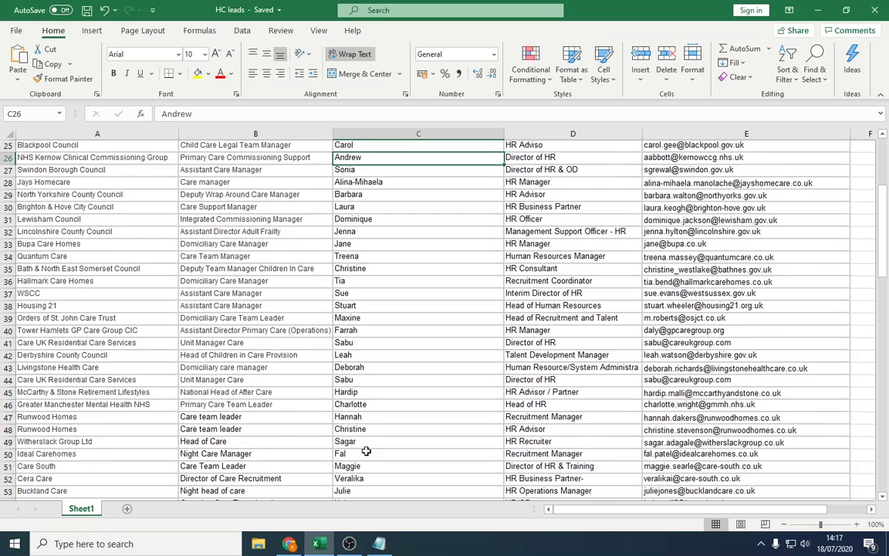
pyautogui.scroll(-20, 366, 451)
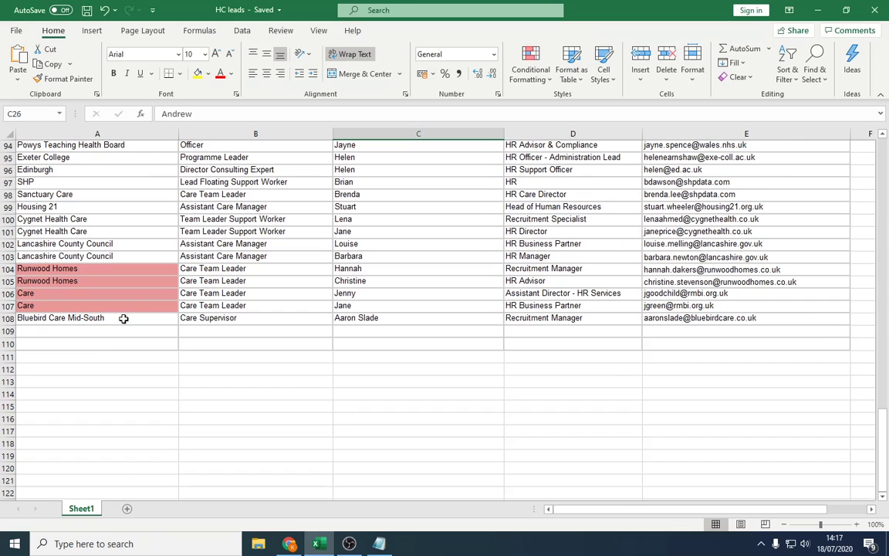
pyautogui.click(290, 544)
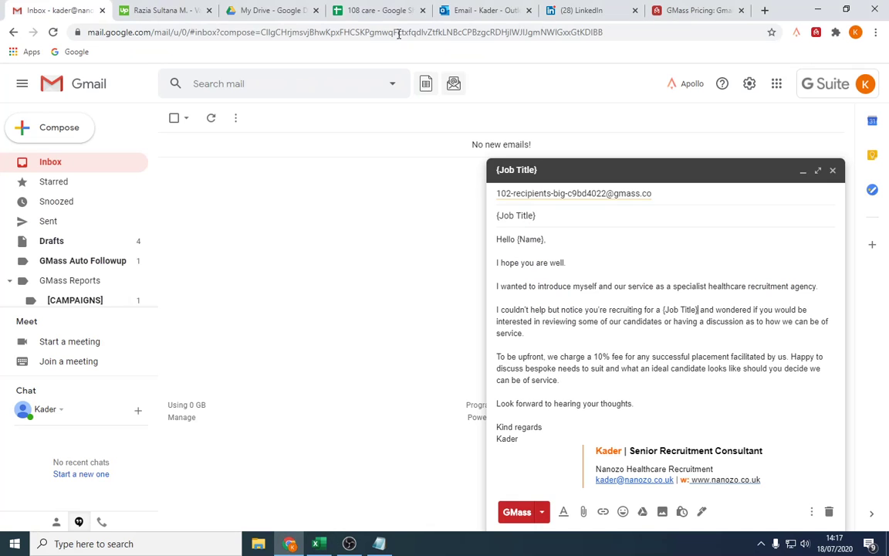
pyautogui.click(378, 10)
pyautogui.click(109, 336)
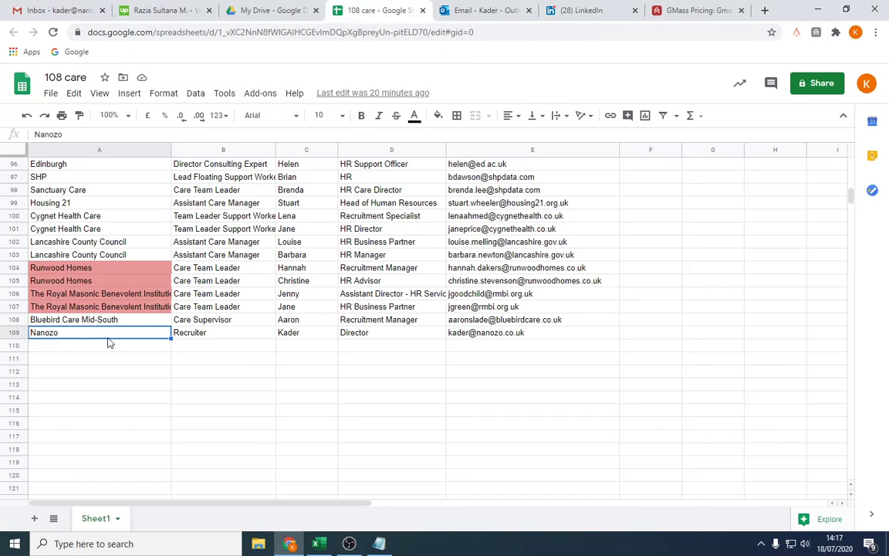
pyautogui.click(194, 337)
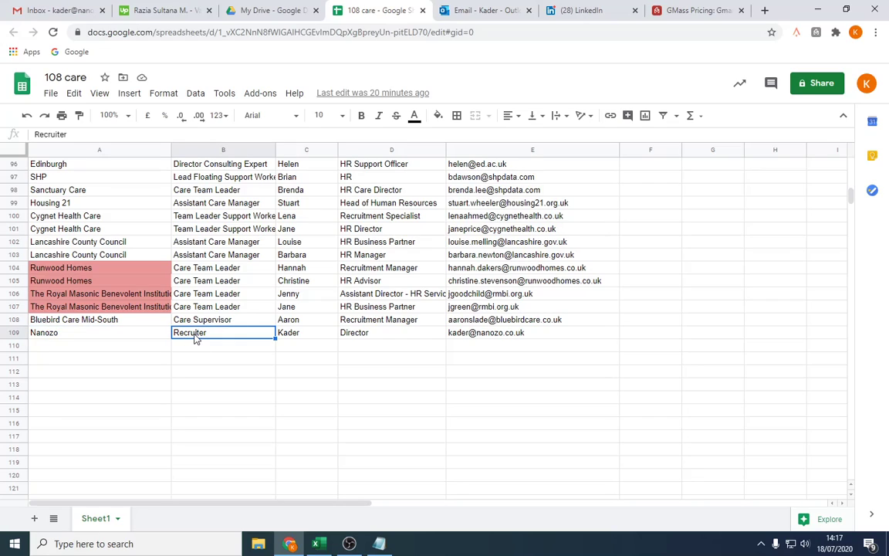
pyautogui.click(280, 335)
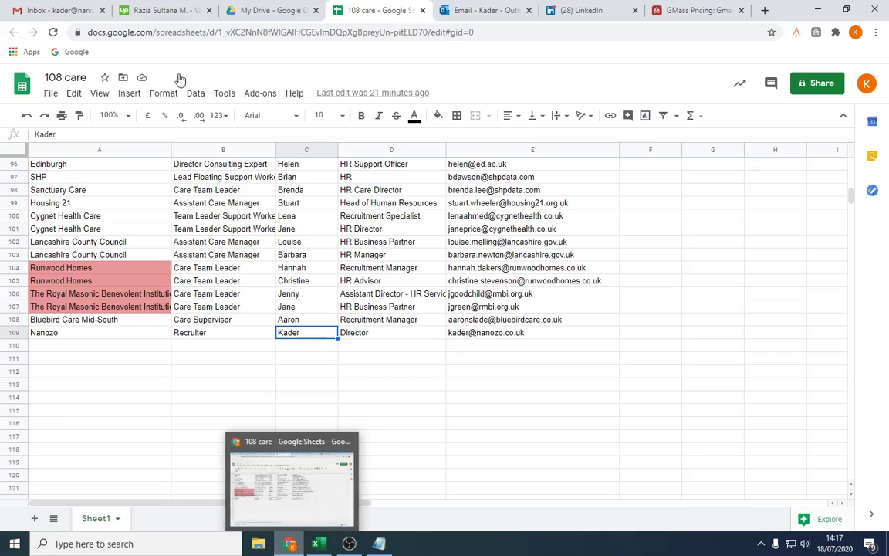
pyautogui.click(65, 8)
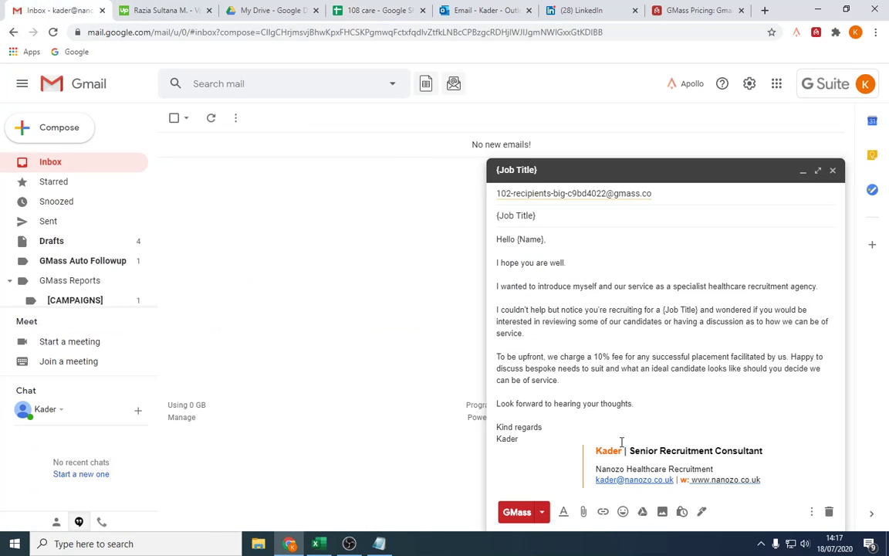
# Send a GMass test email and open the '[Test] Recruiter' message in the inbox.
pyautogui.click(542, 512)
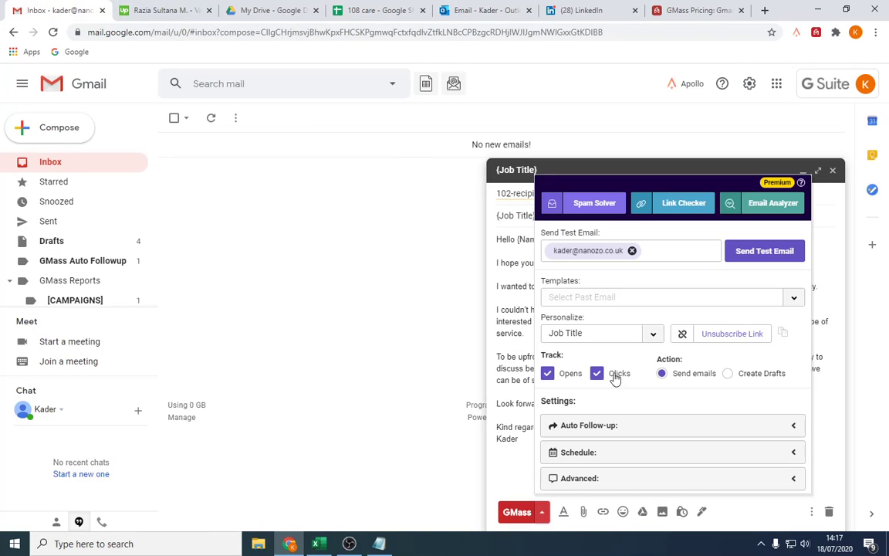
pyautogui.click(766, 256)
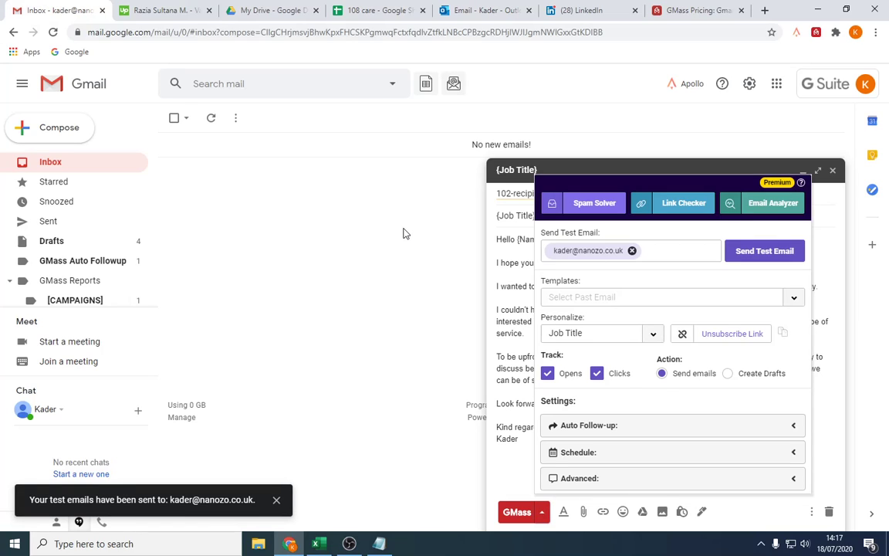
pyautogui.click(78, 162)
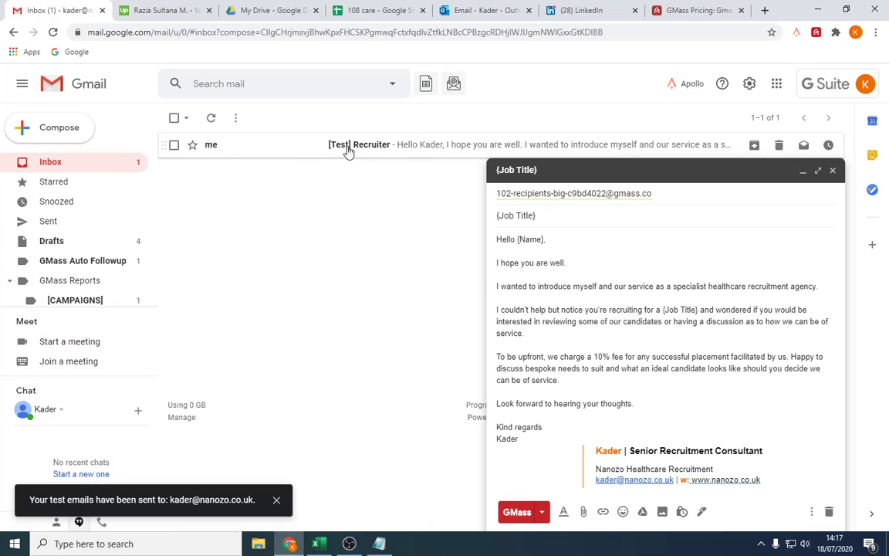
pyautogui.click(380, 150)
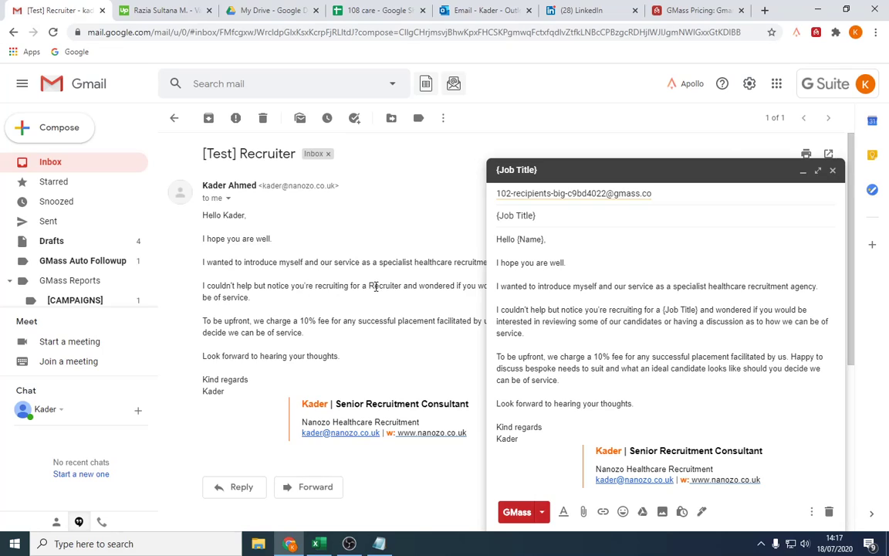
# Inspect the substituted 'Recruiter' job title and the signature block in the test message.
pyautogui.doubleClick(376, 286)
pyautogui.click(382, 287)
pyautogui.moveTo(375, 285); pyautogui.dragTo(367, 286)
pyautogui.click(369, 285)
pyautogui.moveTo(203, 391); pyautogui.dragTo(472, 424)
pyautogui.click(375, 321)
pyautogui.click(543, 511)
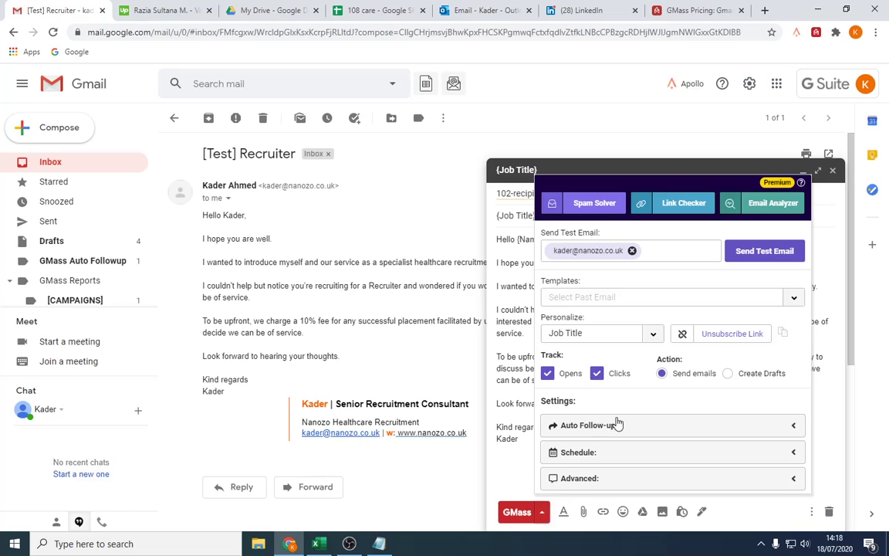
# Send the campaign to all 102 recipients via Send it!, then dismiss the scheduled notice.
pyautogui.click(507, 438)
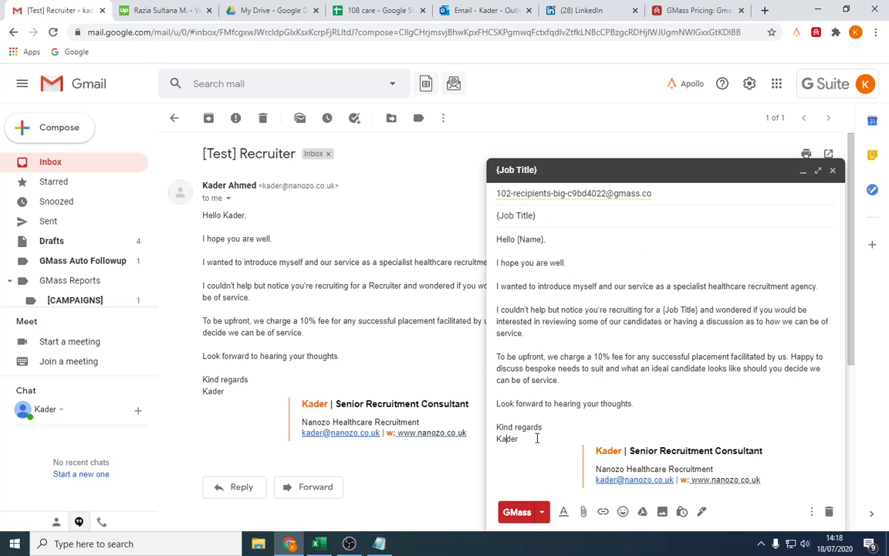
pyautogui.click(518, 512)
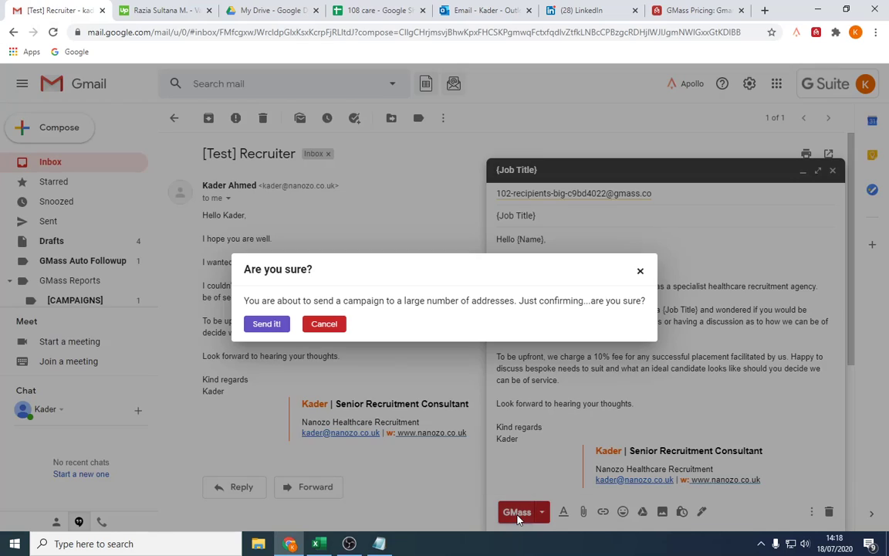
pyautogui.click(266, 325)
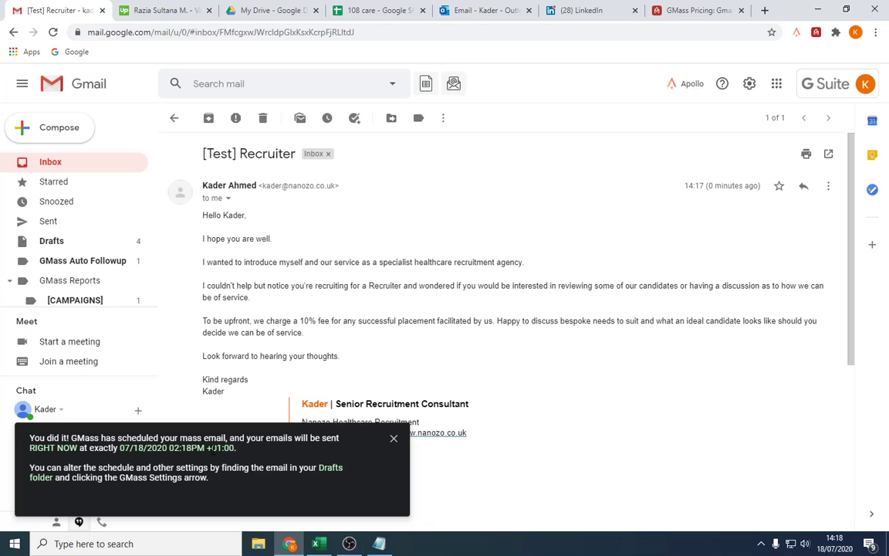
pyautogui.click(394, 437)
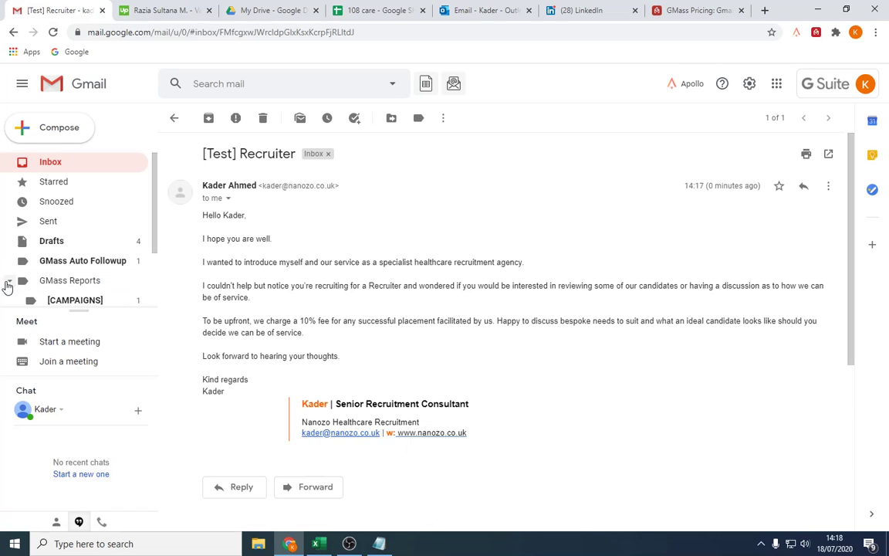
# Open the GMass Opens report for the test email.
pyautogui.scroll(-2, 115, 289)
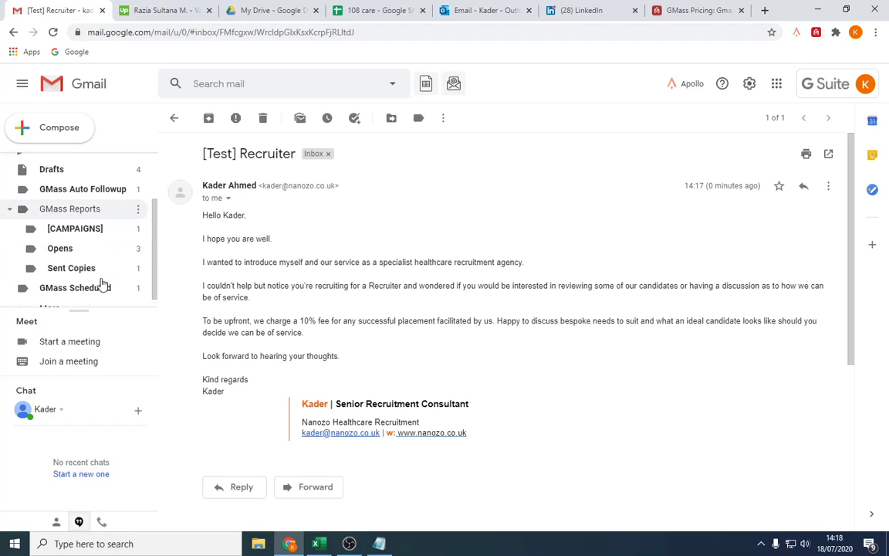
pyautogui.click(81, 242)
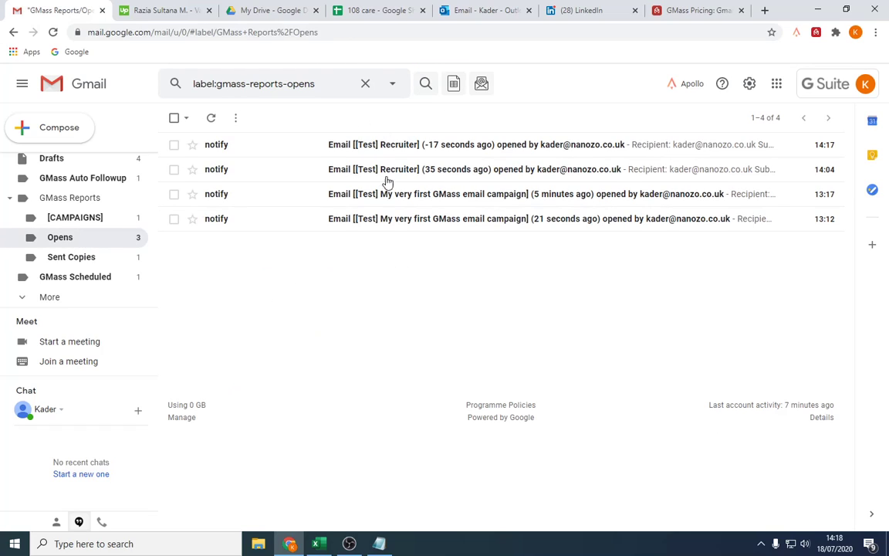
pyautogui.click(452, 147)
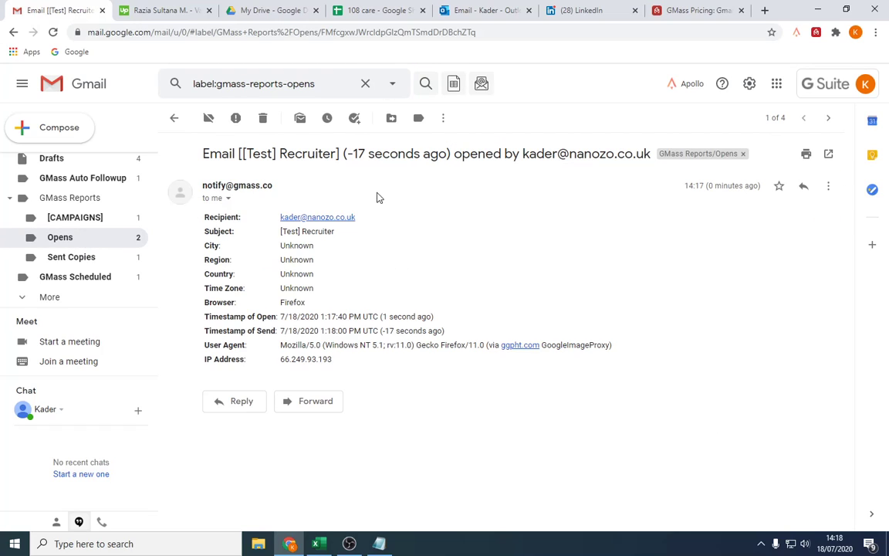
# Review the report's subject, location, browser, IP address and User Agent details, then return to the inbox.
pyautogui.moveTo(224, 226); pyautogui.dragTo(335, 275)
pyautogui.click(254, 265)
pyautogui.scroll(2, 73, 208)
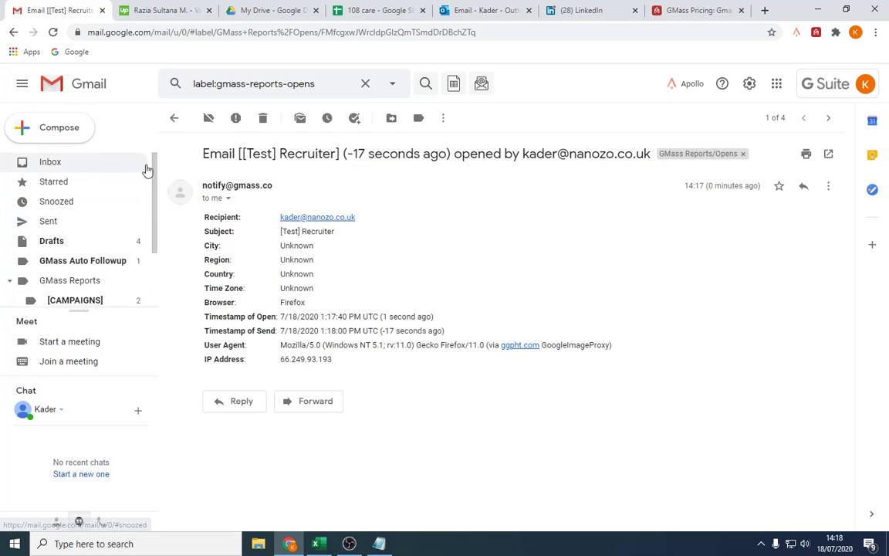
pyautogui.moveTo(214, 203); pyautogui.dragTo(501, 367)
pyautogui.click(502, 371)
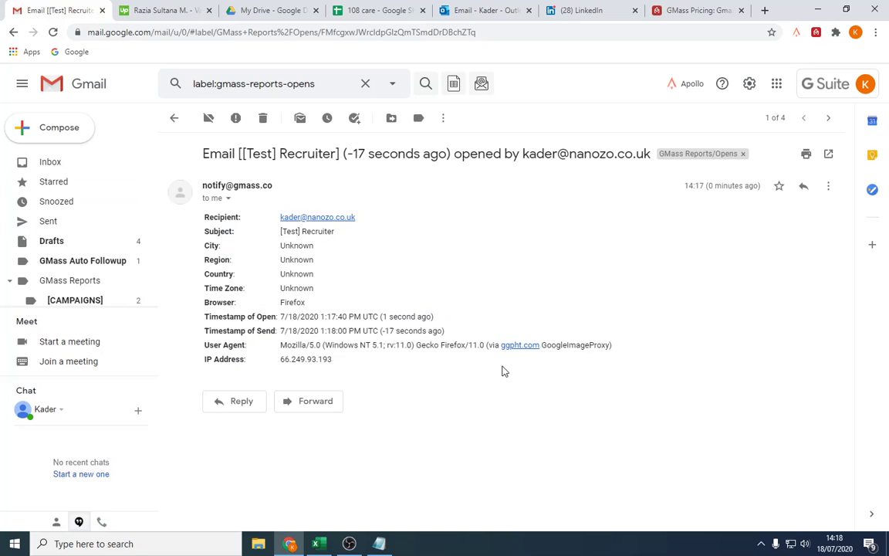
pyautogui.moveTo(202, 302); pyautogui.dragTo(497, 405)
pyautogui.click(497, 405)
pyautogui.moveTo(279, 345); pyautogui.dragTo(314, 347)
pyautogui.click(393, 348)
pyautogui.click(76, 160)
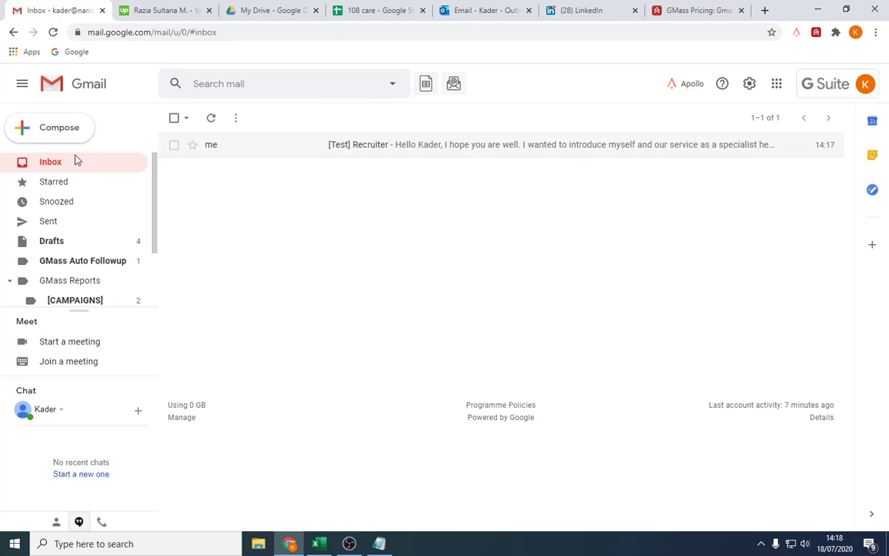
# Select all inbox conversations and archive the [Test] Recruiter email.
pyautogui.click(175, 119)
pyautogui.click(210, 119)
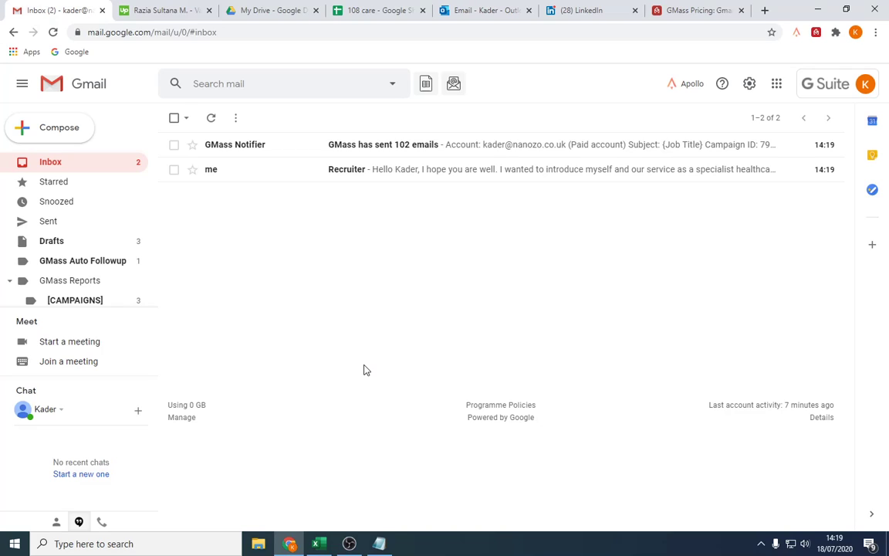
# Open the 'GMass has sent 102 emails' report from the inbox.
pyautogui.click(434, 171)
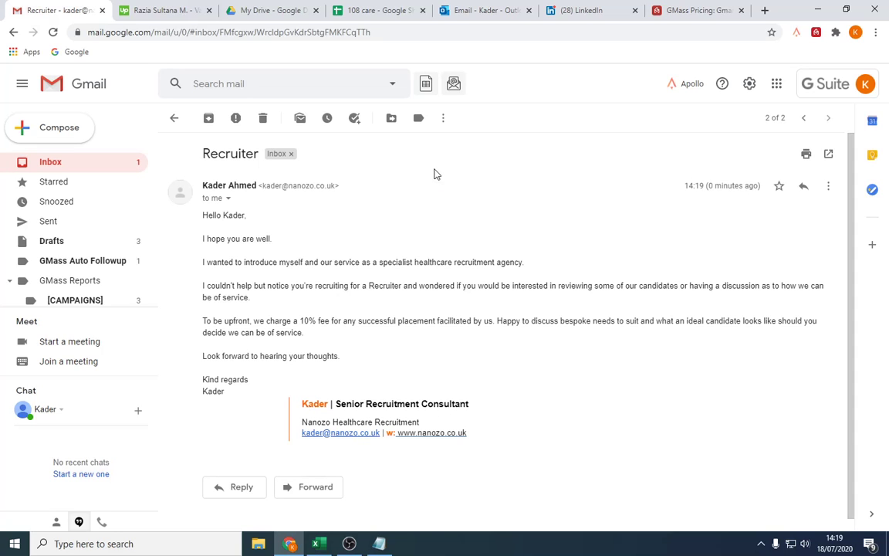
pyautogui.click(93, 168)
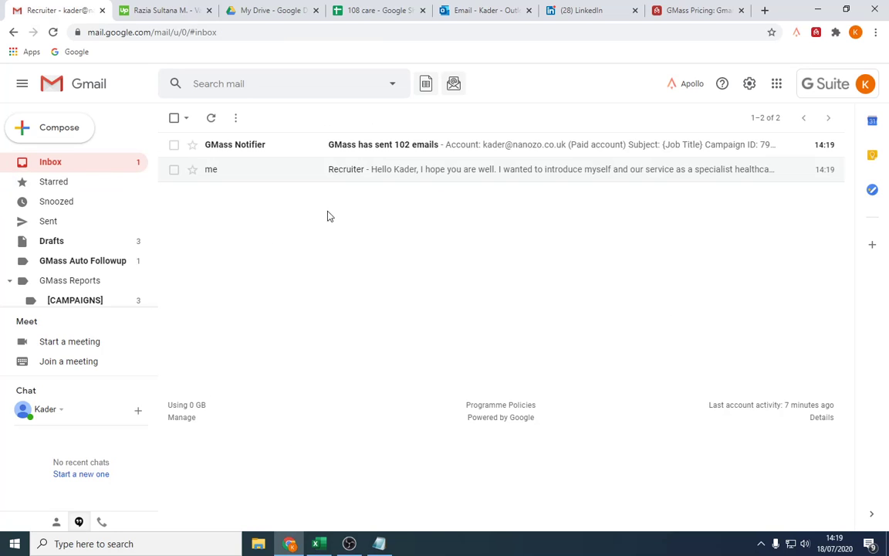
pyautogui.click(445, 150)
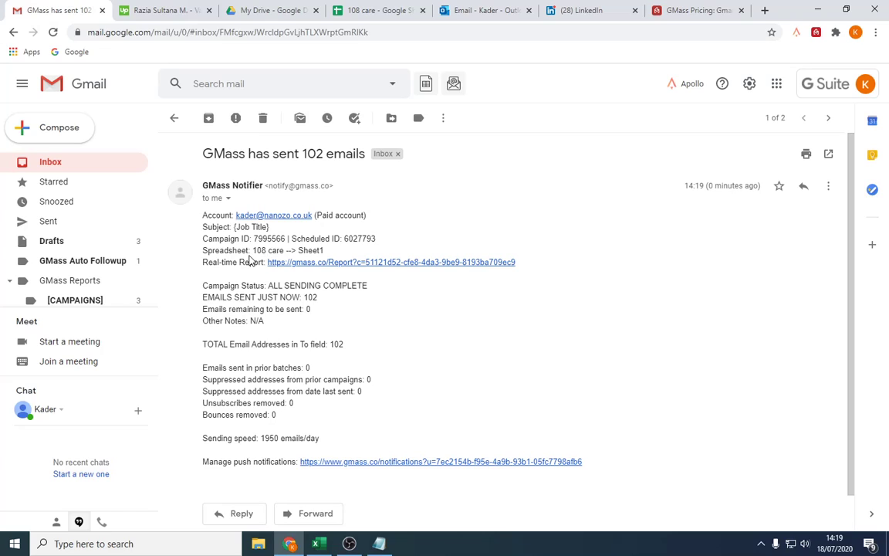
# Review the report's recipient totals, source sheet and 1950 emails/day speed, then return to the inbox.
pyautogui.moveTo(249, 262); pyautogui.dragTo(428, 360)
pyautogui.click(430, 360)
pyautogui.moveTo(271, 248); pyautogui.dragTo(354, 252)
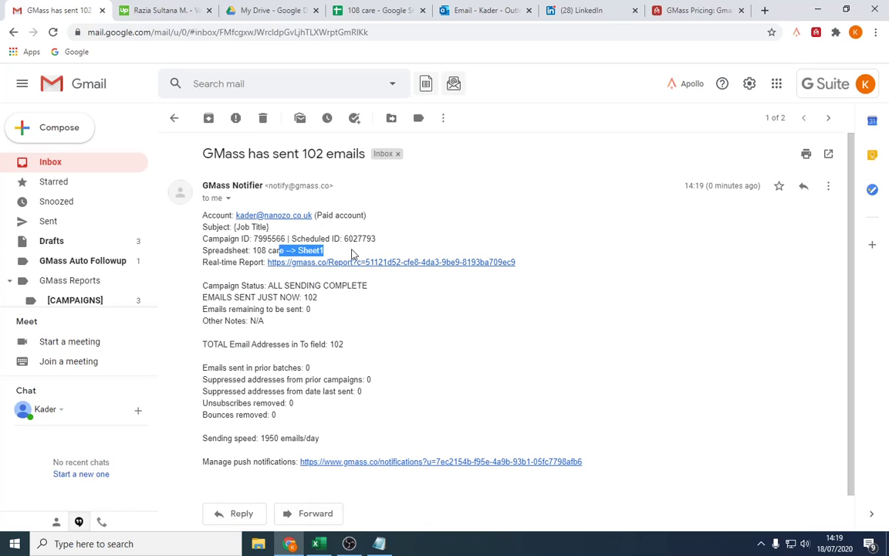
pyautogui.click(441, 382)
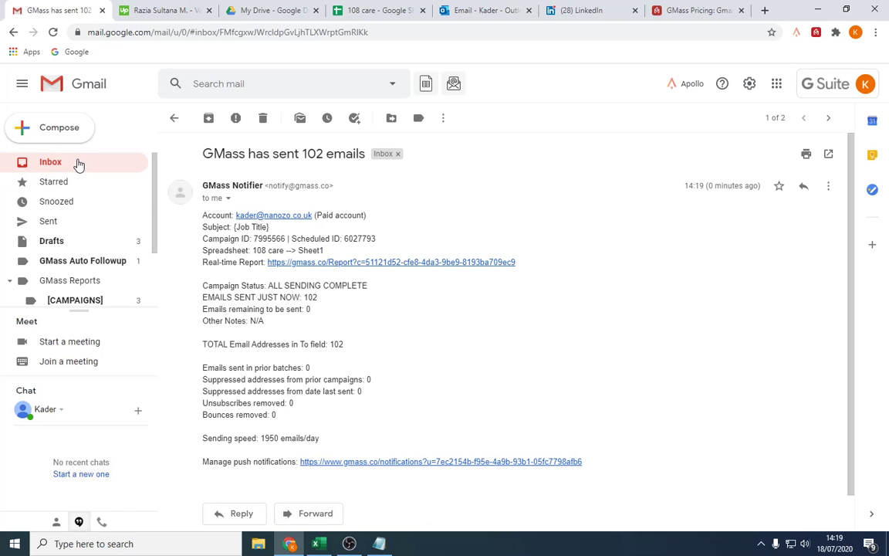
pyautogui.scroll(-1, 286, 376)
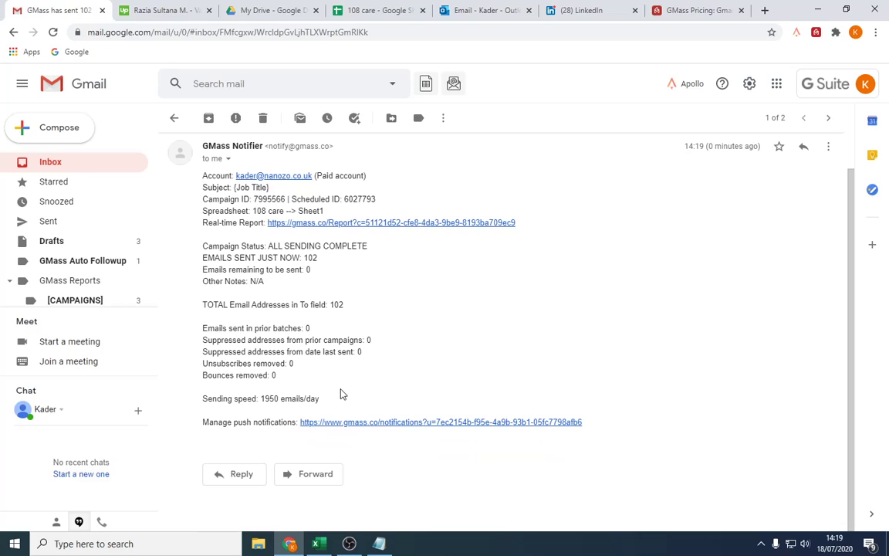
pyautogui.moveTo(321, 397); pyautogui.dragTo(202, 386)
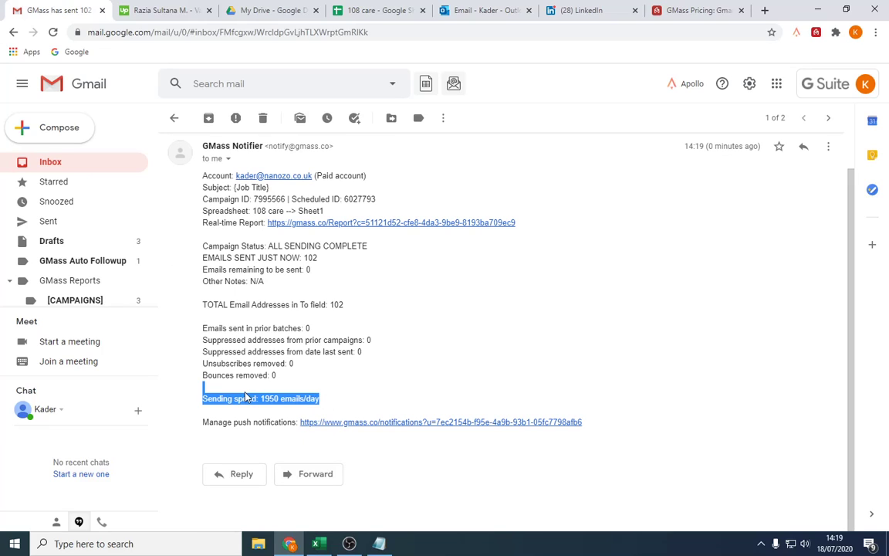
pyautogui.click(63, 163)
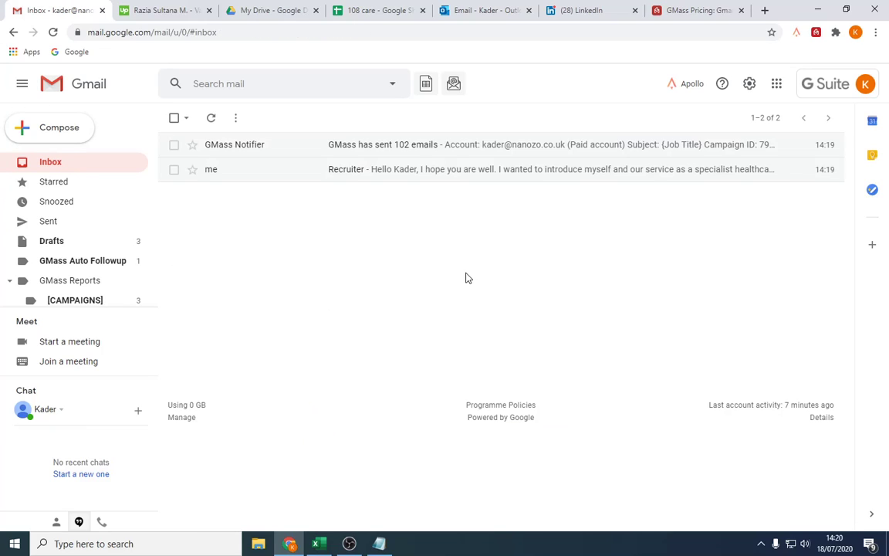